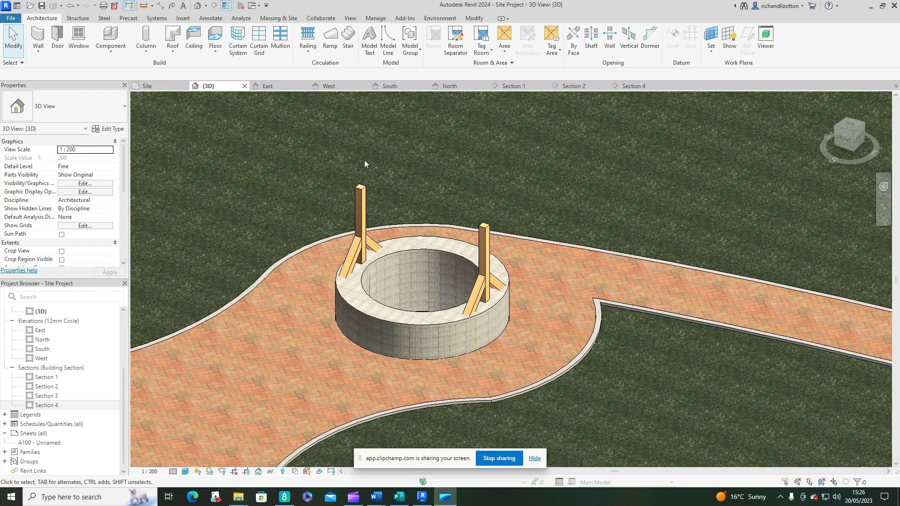
Step: Switch from the 3D view to the Site floor plan to see the well from above
left_click(162, 85)
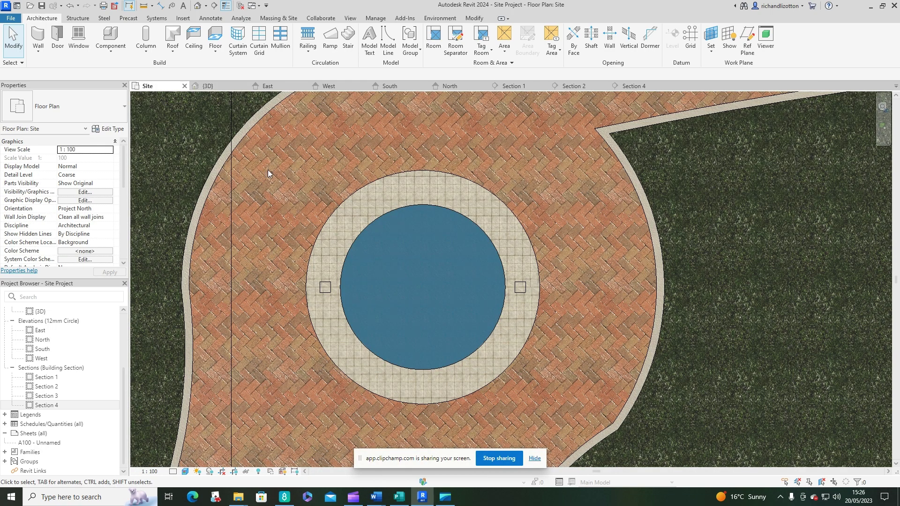
Step: Start a Roof by Footprint sketch with the slate Basic Roof type and base level Level 0
left_click(173, 52)
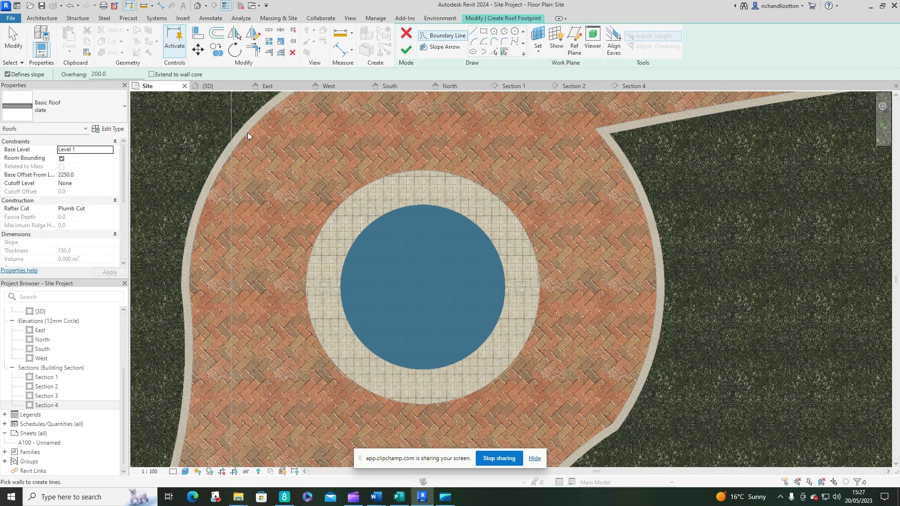
left_click(97, 106)
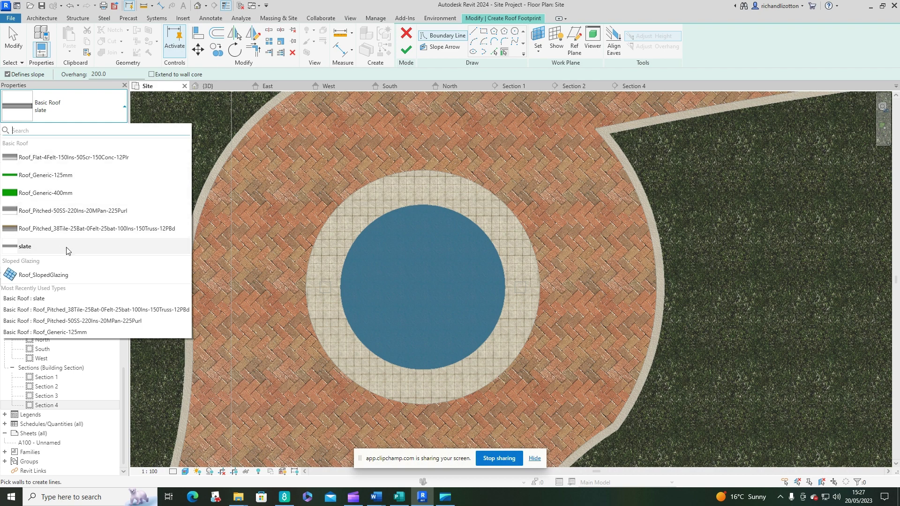
left_click(39, 251)
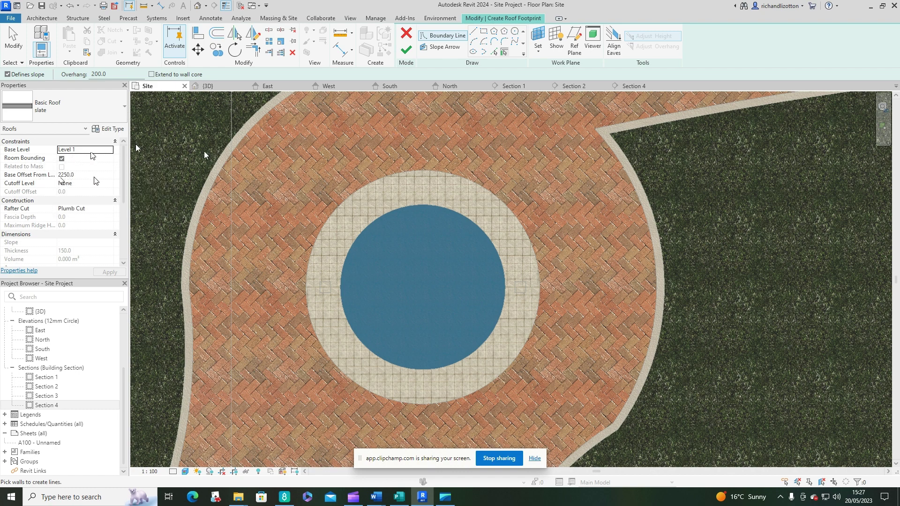
left_click(87, 150)
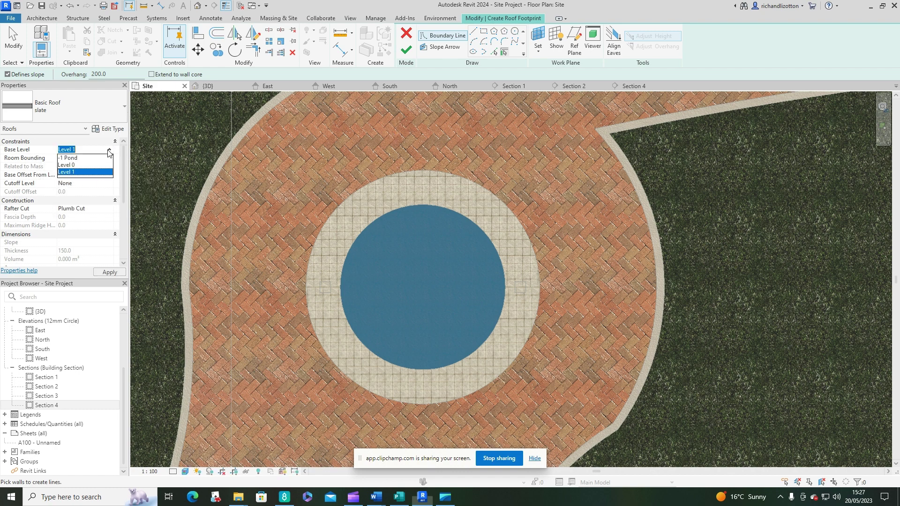
left_click(74, 169)
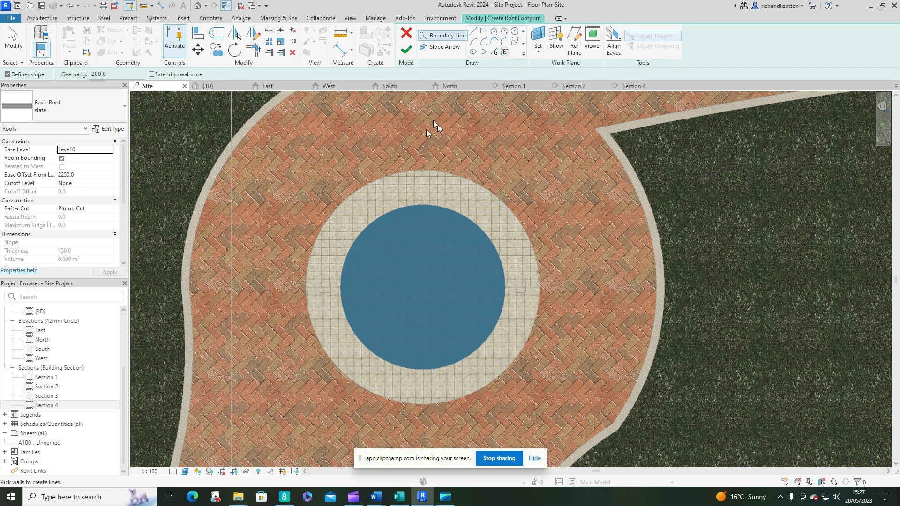
Step: Sketch a 1600-radius circular footprint centred on the well, then begin editing the roof slope
left_click(515, 32)
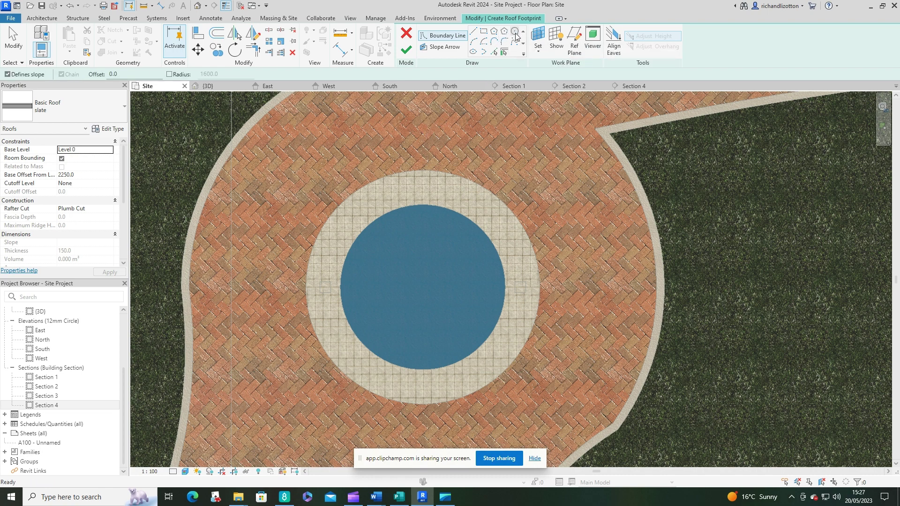
scroll(420, 288, "up", 2)
left_click(421, 287)
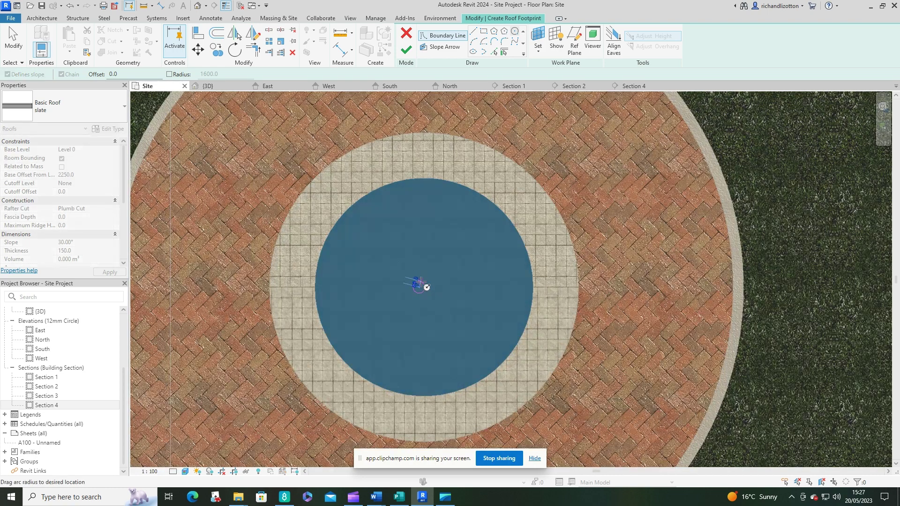
key("Escape")
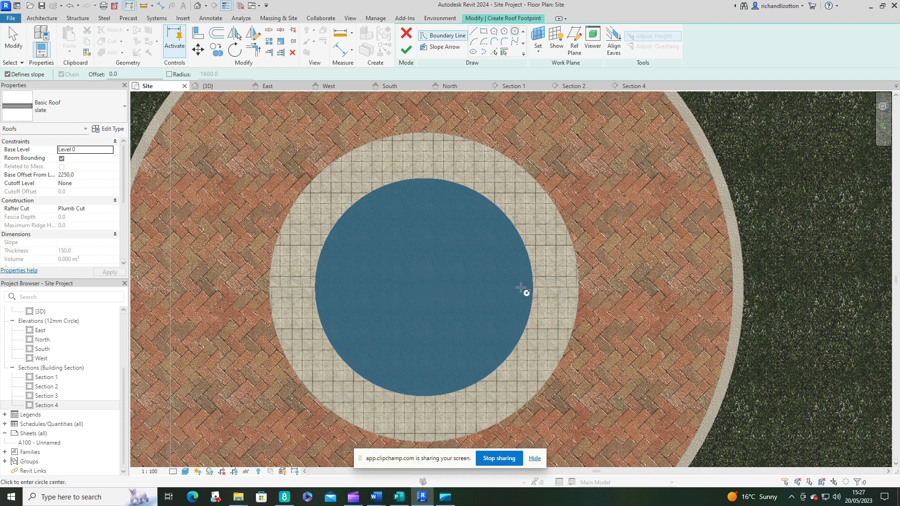
left_click(424, 287)
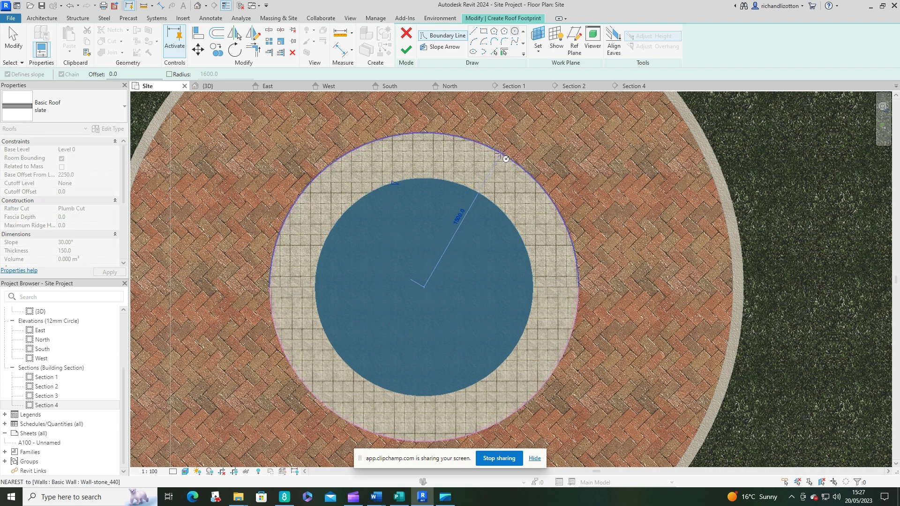
type("1")
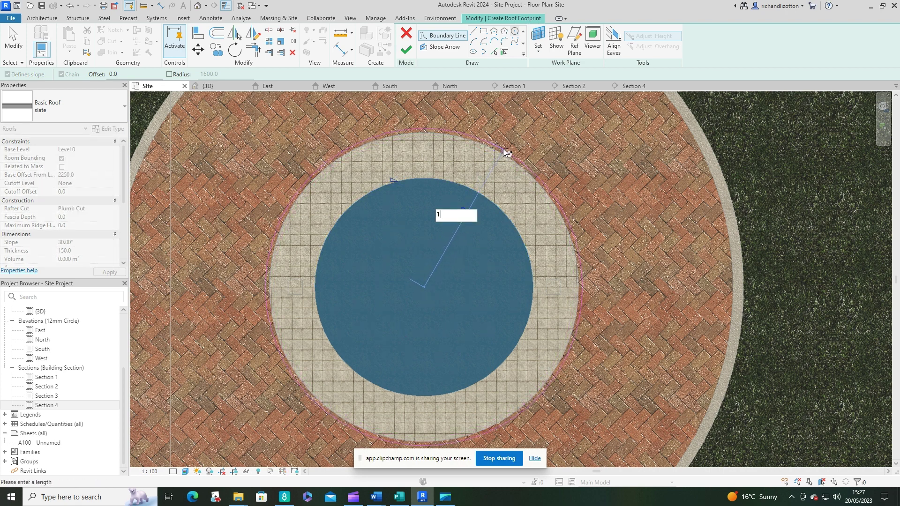
type("600")
key("Return")
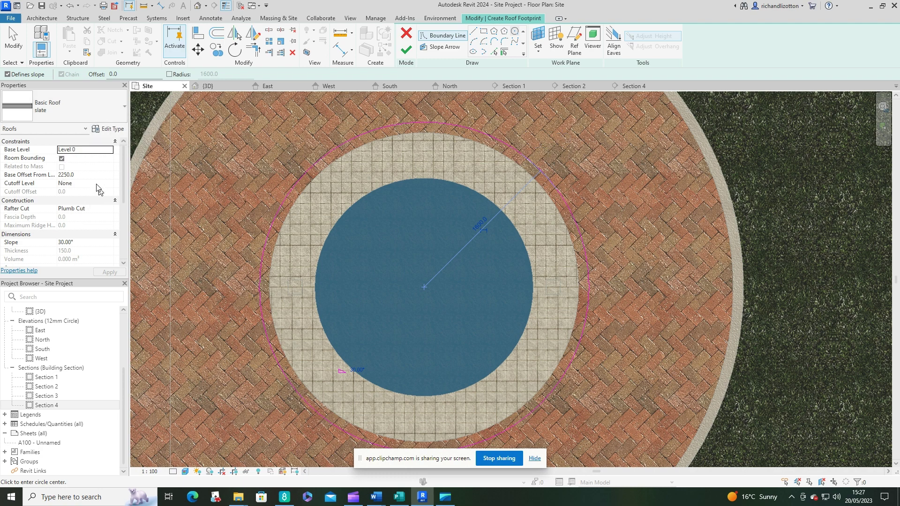
left_click(58, 242)
Step: Set the slope to 40°, finish the cone roof, and select it in the 3D view
type("40")
left_click(406, 50)
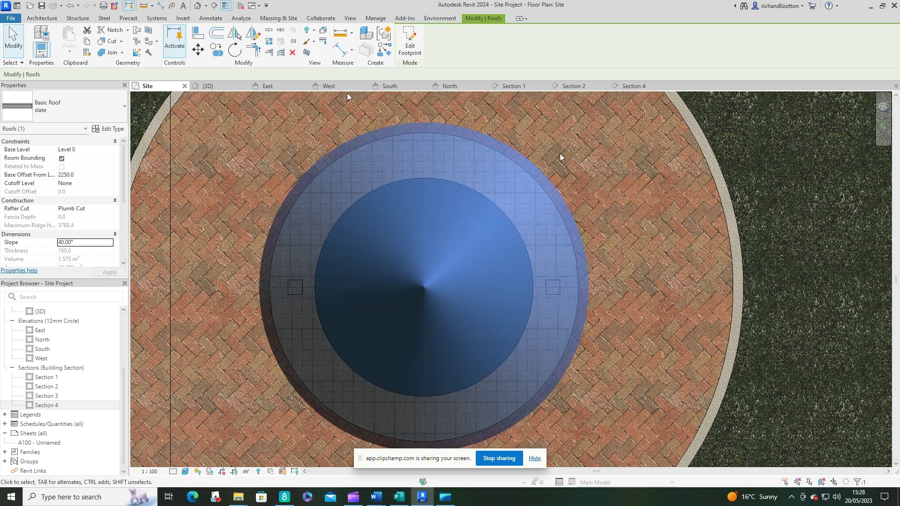
left_click(207, 86)
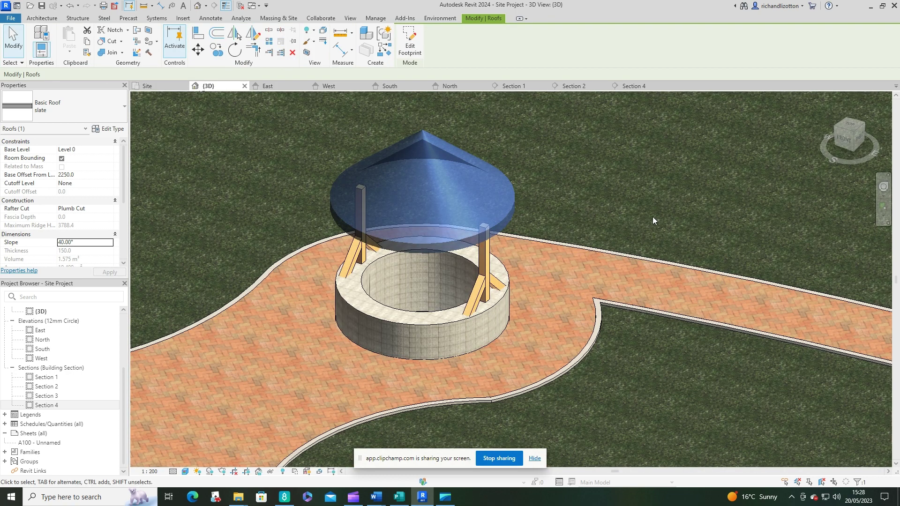
key("Escape")
scroll(459, 201, "up", 3)
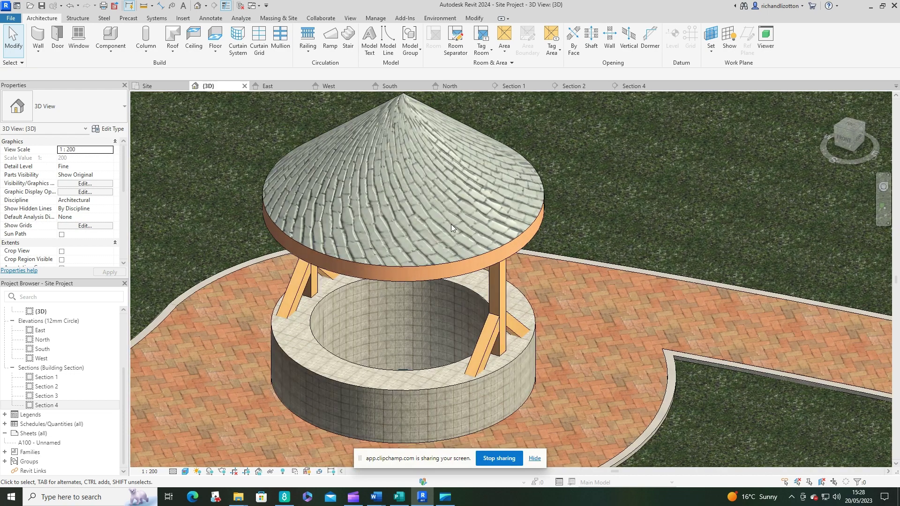
left_click(427, 266)
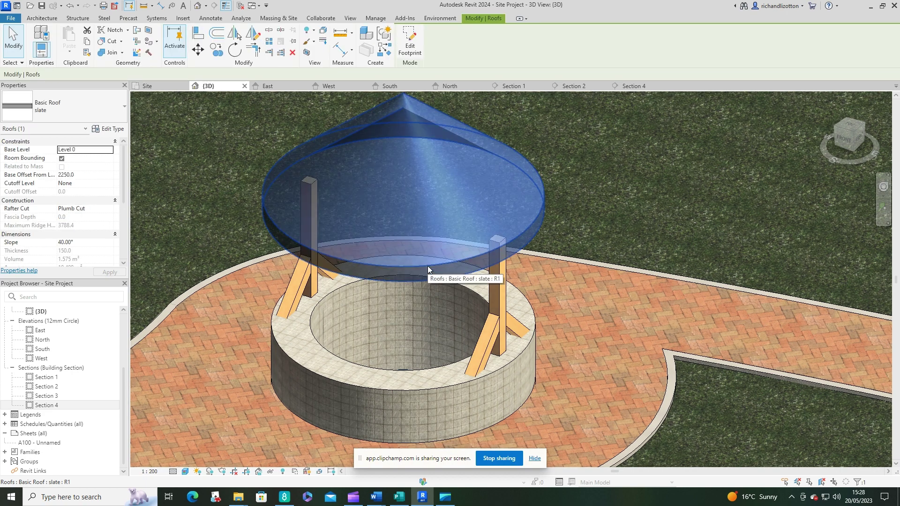
Step: Reopen the roof footprint in the Site plan and delete its circular boundary line
left_click(417, 41)
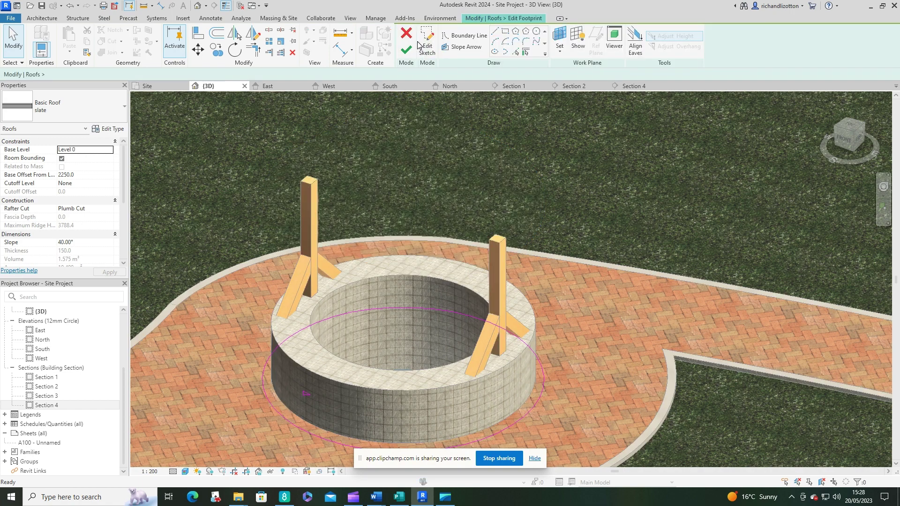
left_click(175, 85)
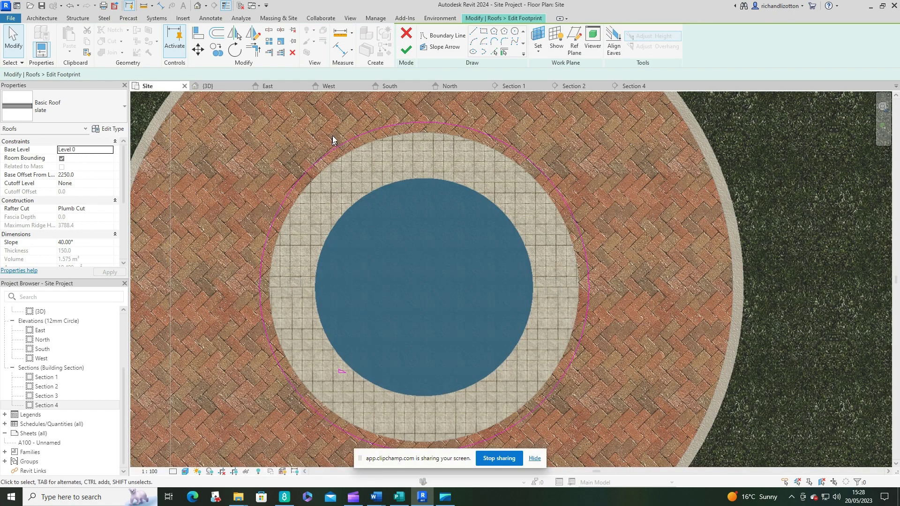
left_click(341, 147)
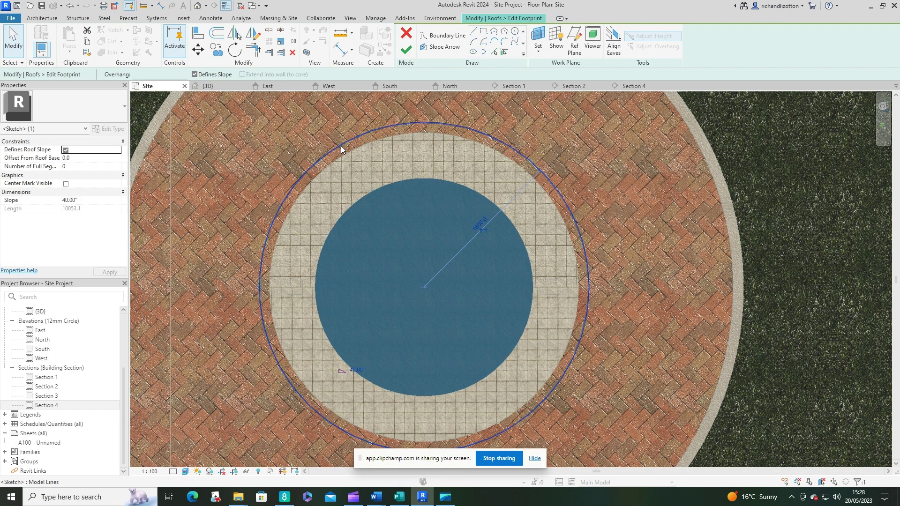
key("Delete")
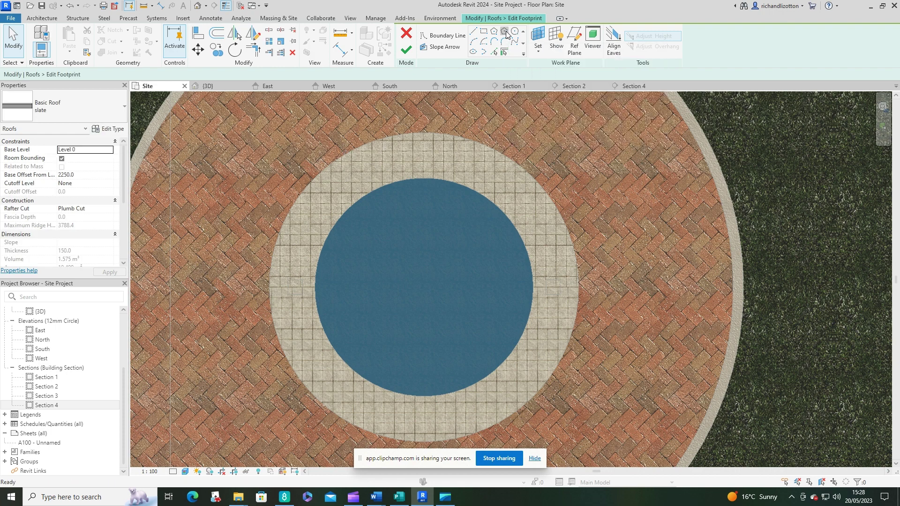
Step: Redraw the footprint as a 30-sided, 1600-radius polygon centred on the well and rebuild the roof
left_click(505, 32)
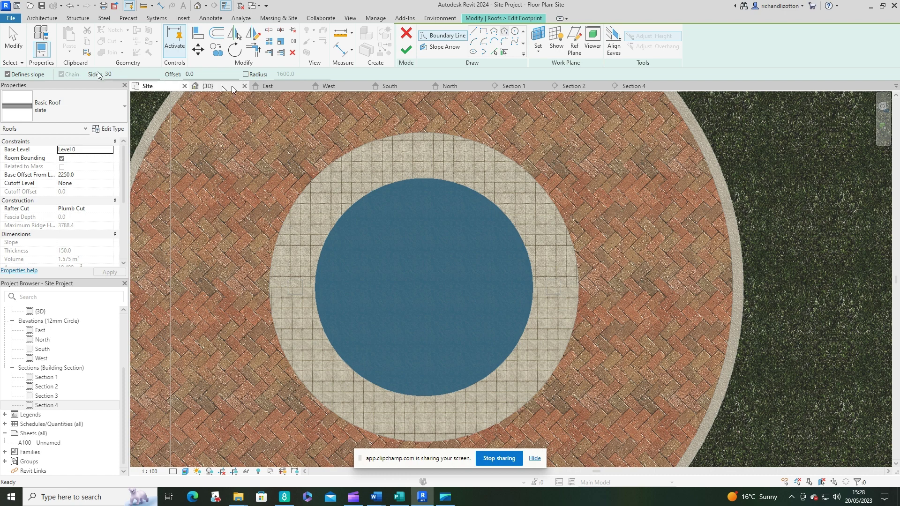
left_click(245, 74)
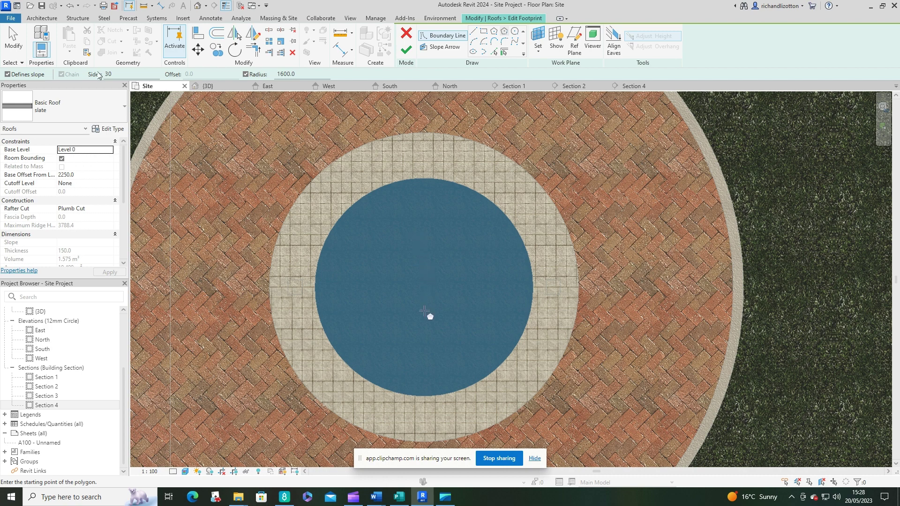
left_click(425, 287)
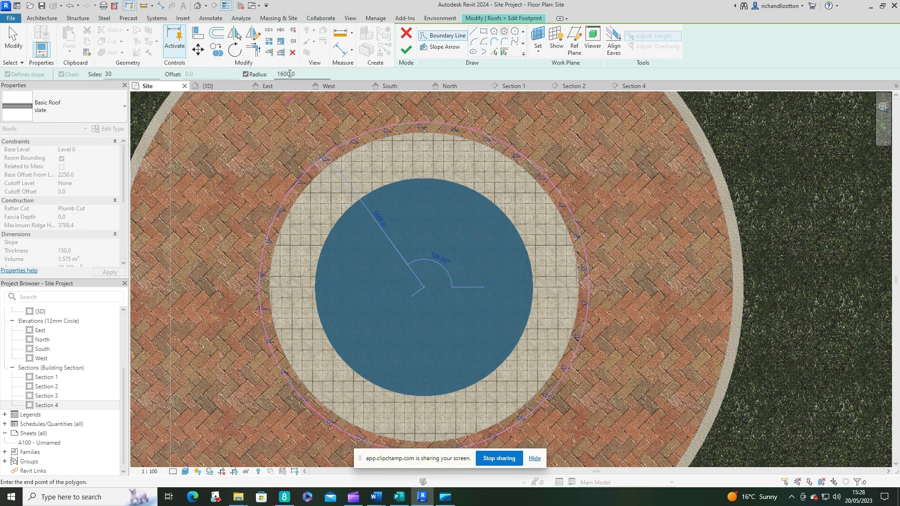
left_click(422, 101)
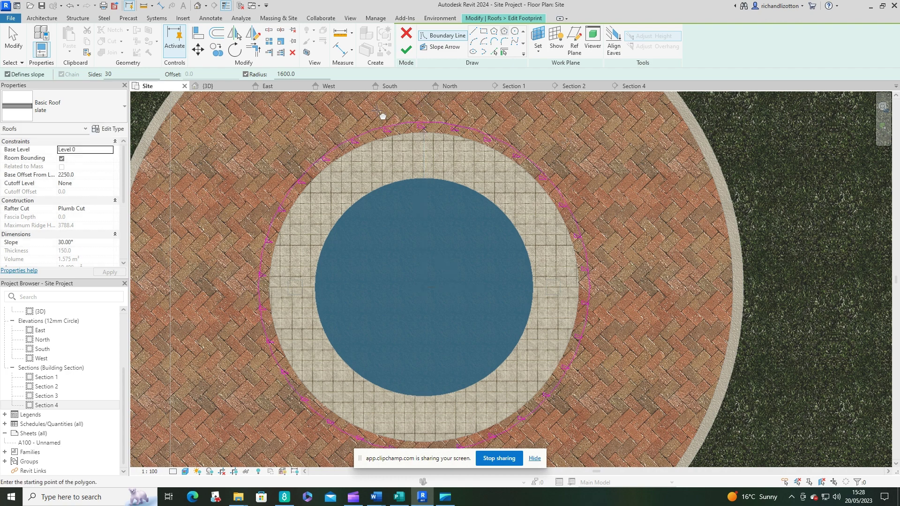
left_click(406, 50)
key("Escape")
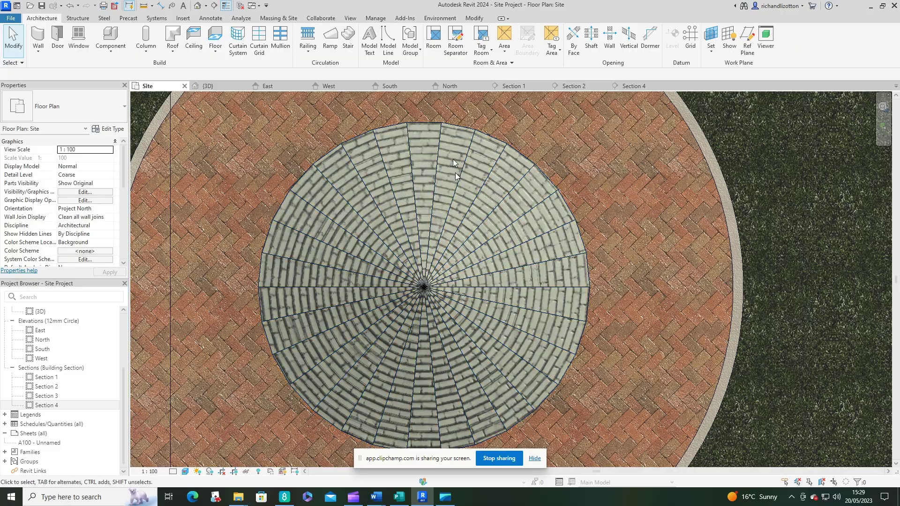
Step: Reopen the footprint and window-delete all polygon edges except one short segment on the right
double_click(490, 400)
scroll(552, 226, "down", 1)
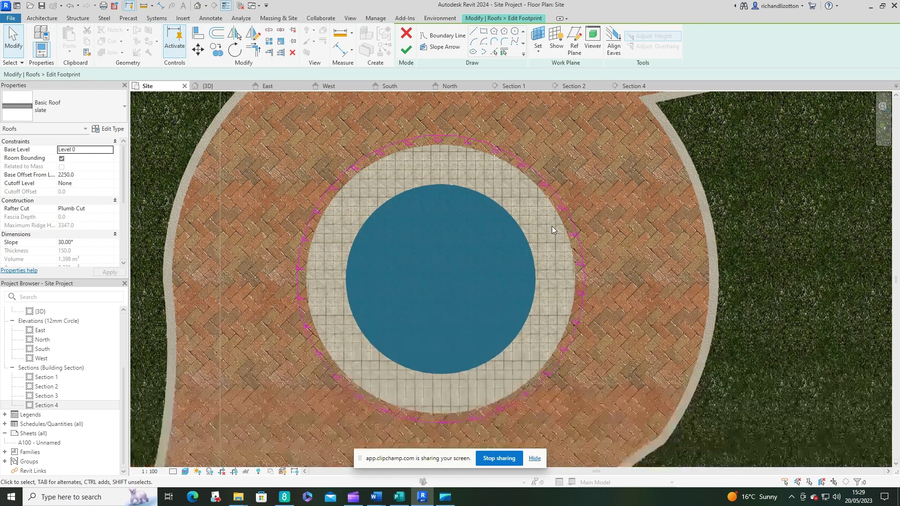
left_click_drag(280, 123, 561, 425)
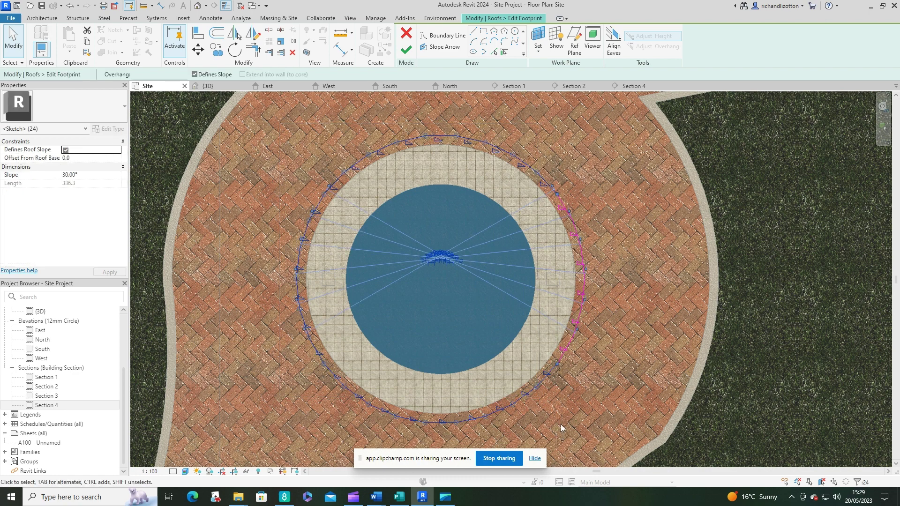
key("Delete")
left_click_drag(536, 162, 617, 288)
key("Delete")
left_click_drag(529, 307, 621, 401)
key("Delete")
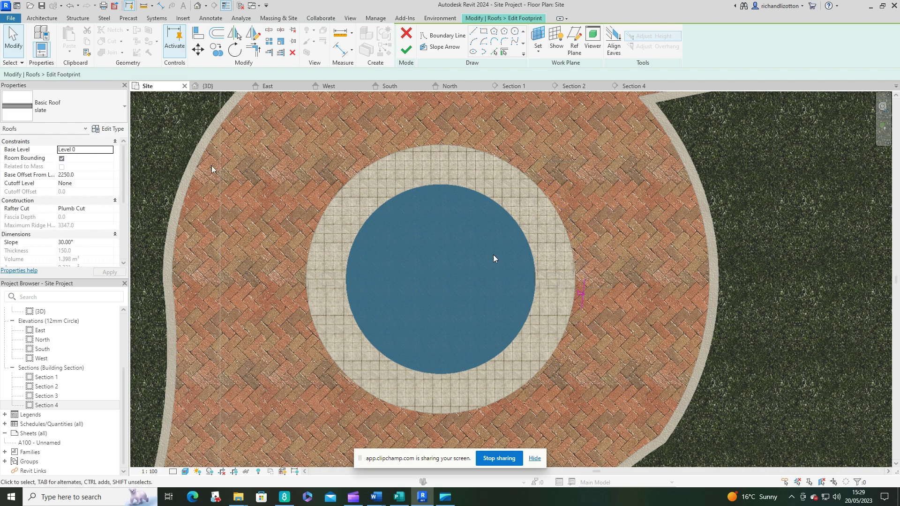
Step: Draw non-slope-defining lines from the segment's ends to the well centre, closing a wedge footprint
left_click(473, 31)
left_click(8, 74)
scroll(529, 297, "up", 2)
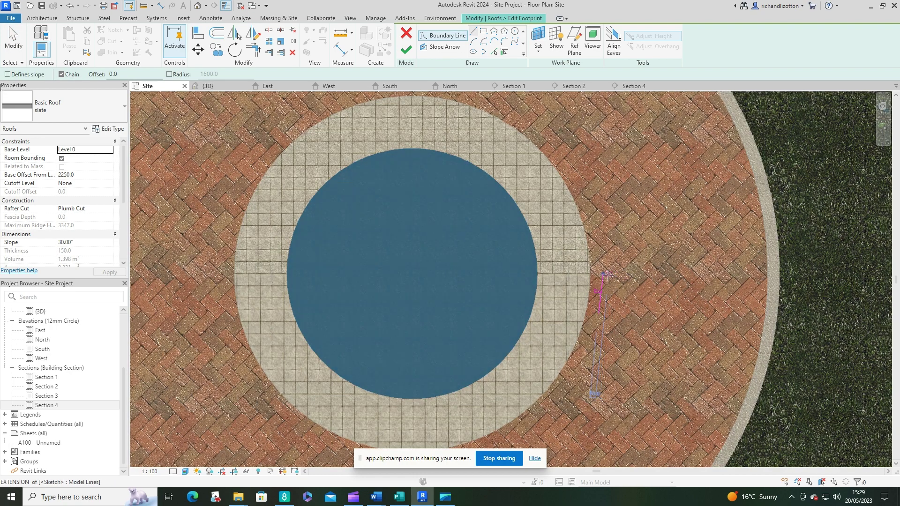
left_click(603, 274)
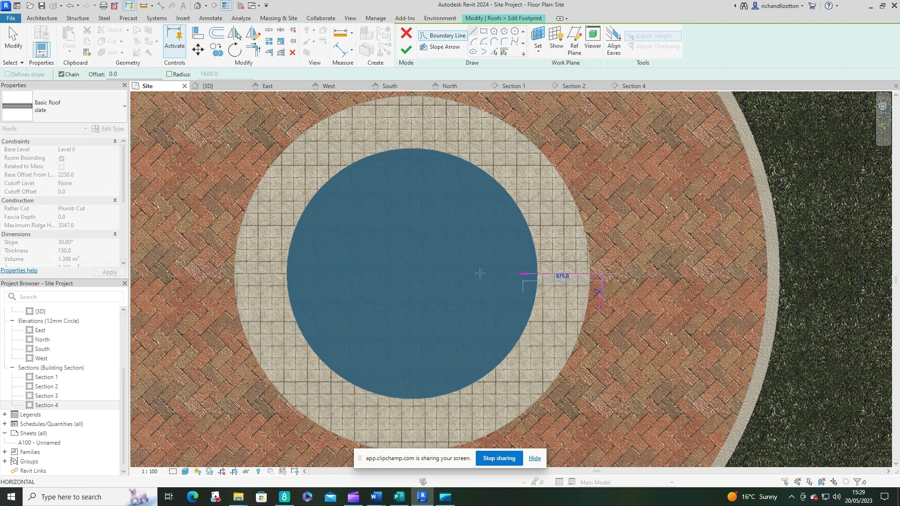
left_click(413, 274)
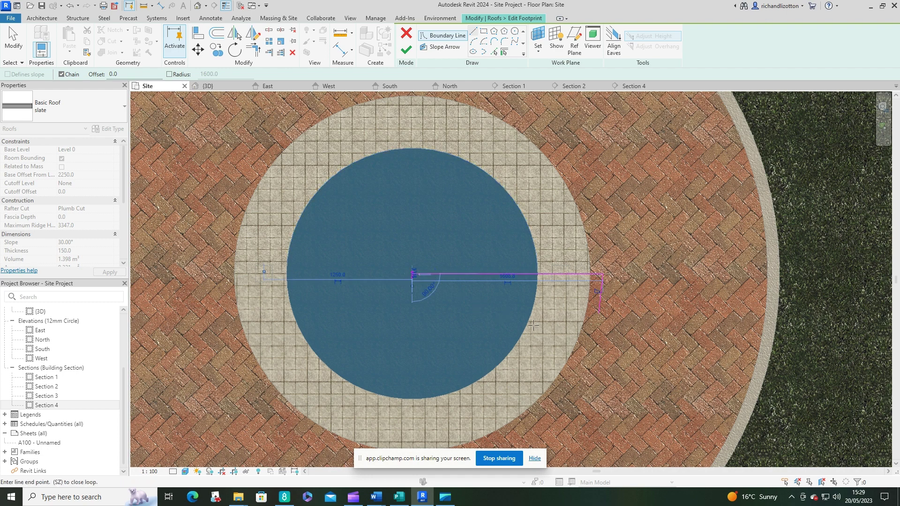
left_click(600, 312)
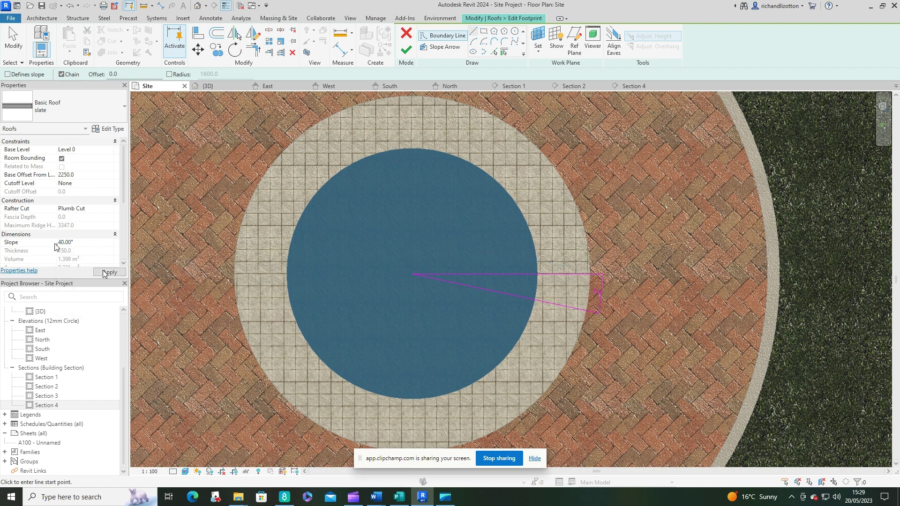
Step: Finish the 40° wedge roof, select it in 3D, and return to the Site plan
type("4")
left_click(406, 50)
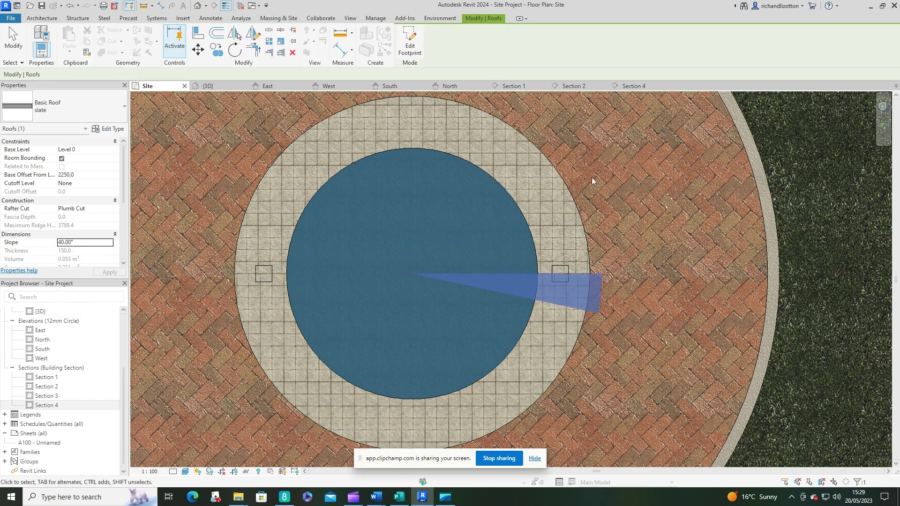
left_click(207, 85)
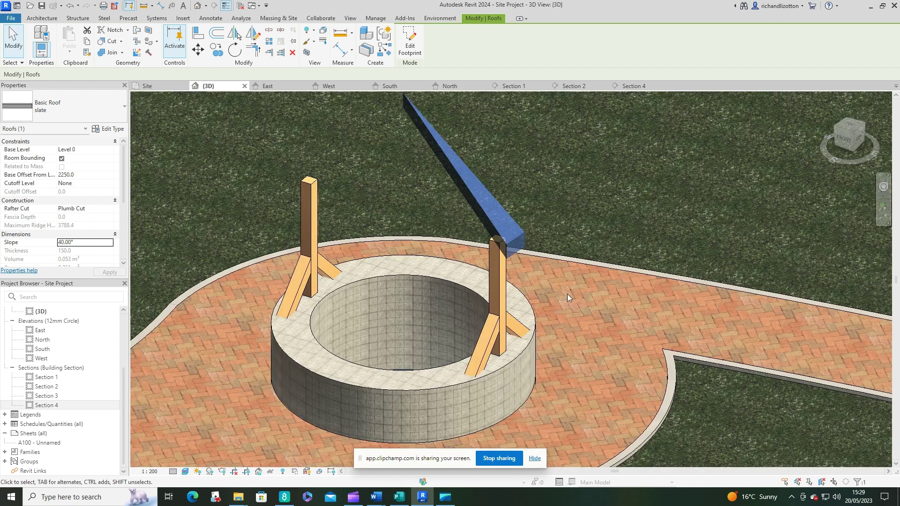
key("Escape")
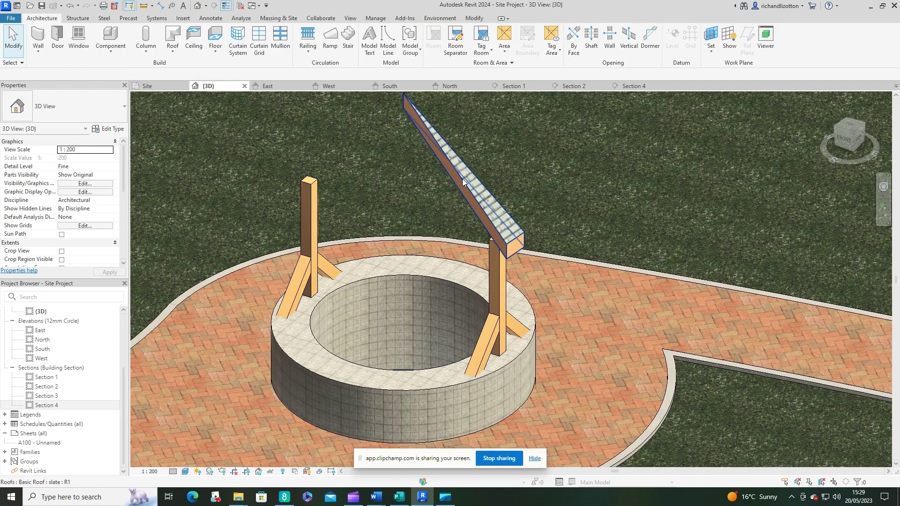
left_click(443, 156)
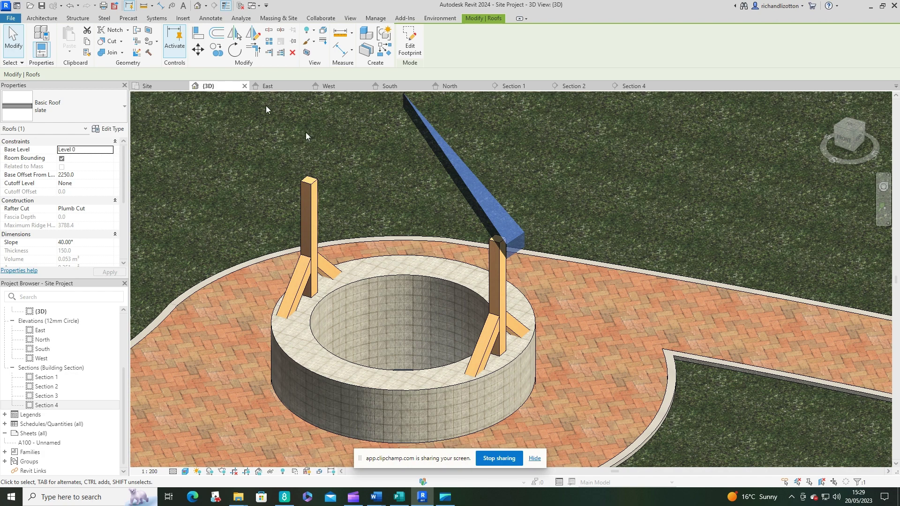
left_click(155, 84)
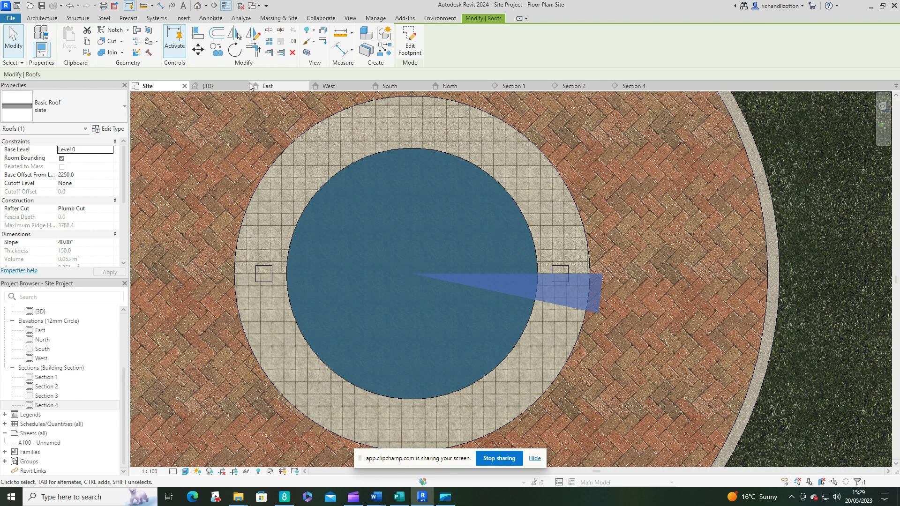
Step: Radially array the wedge into 30 copies at 12°, rotating about its apex at the well centre
left_click(269, 43)
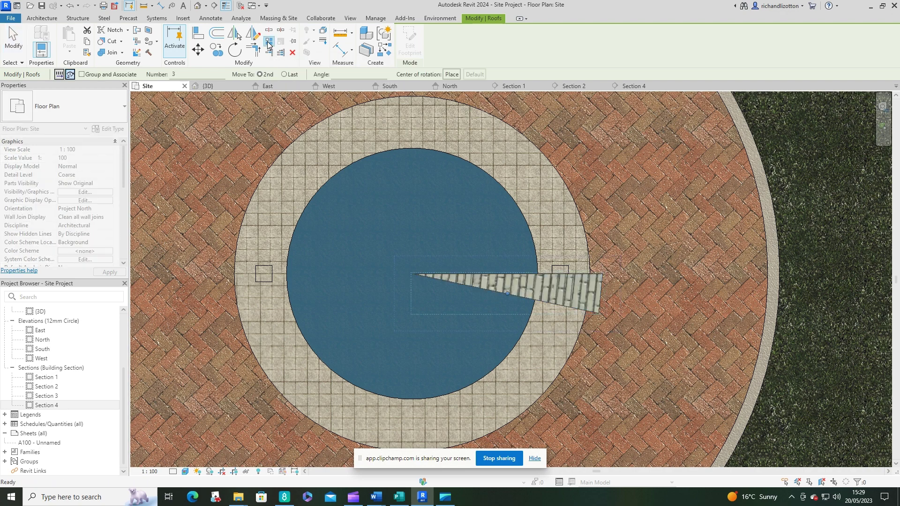
left_click(182, 75)
type("0")
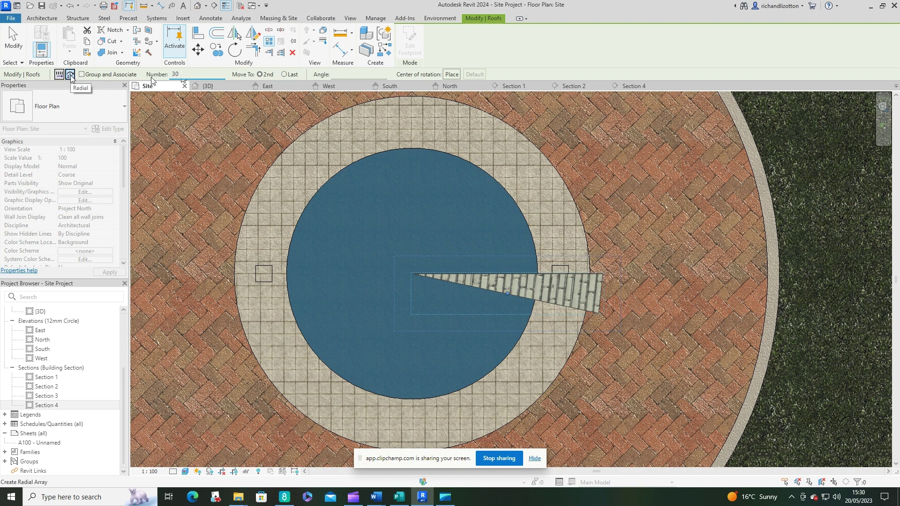
left_click(452, 75)
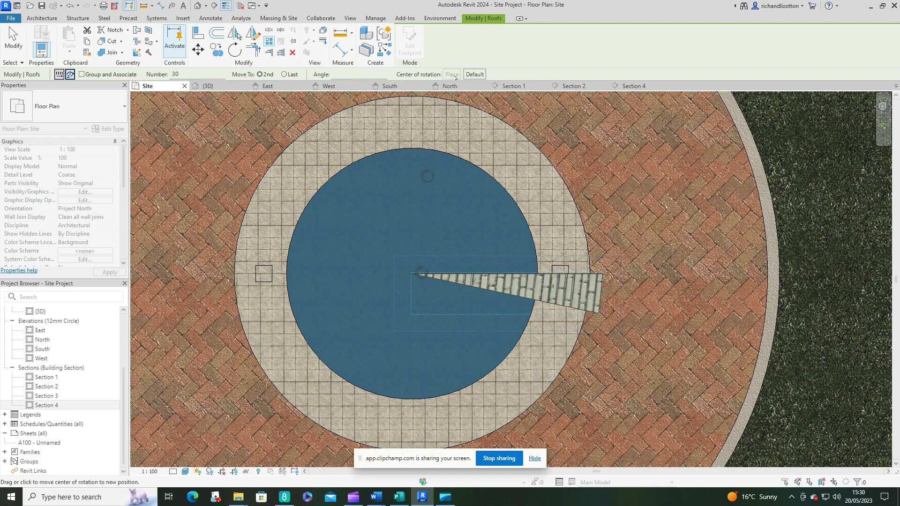
left_click(452, 74)
left_click(412, 274)
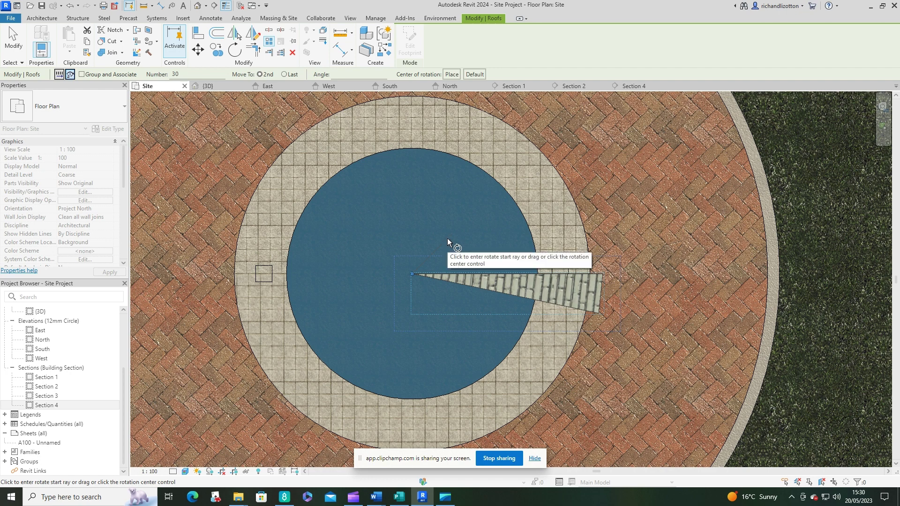
left_click(340, 73)
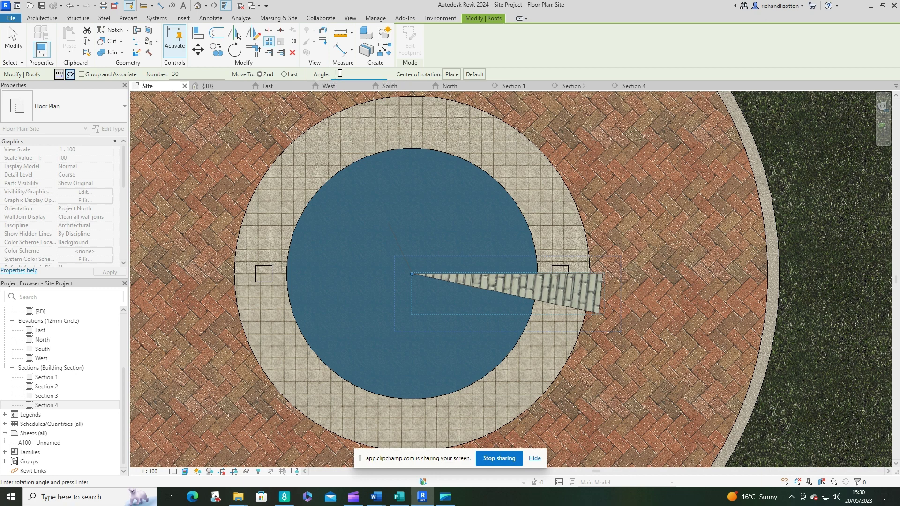
type("12")
key("Return")
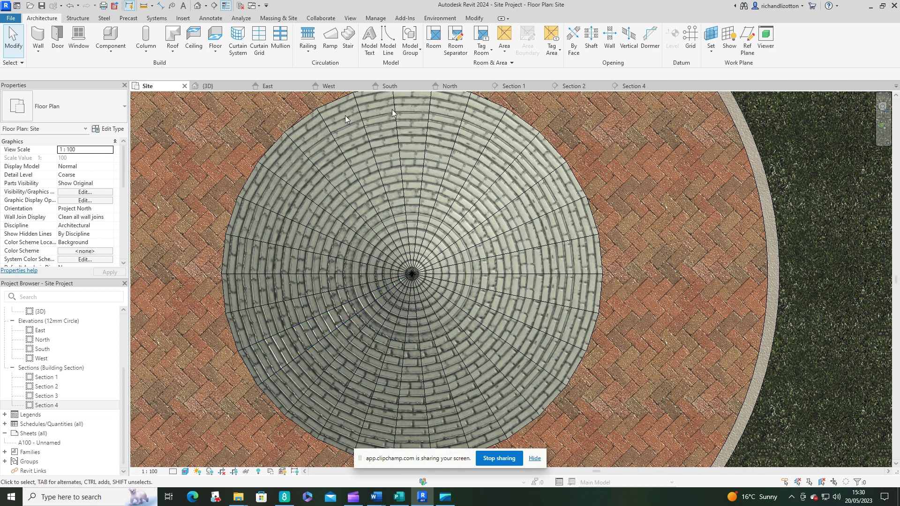
Step: Return to the {3D} view and orbit to view the finished slate cone roof from above
left_click(208, 86)
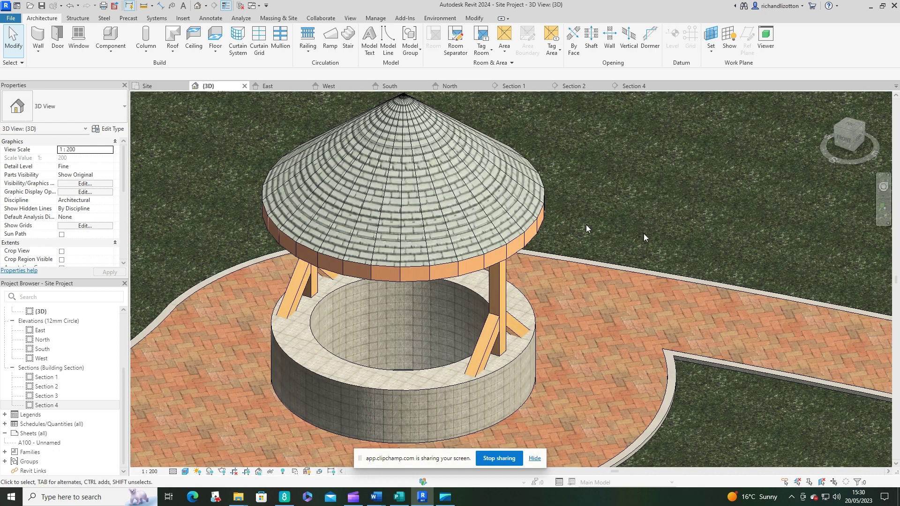
mouse_move(597, 201)
middle_mouse_down("shift")
mouse_move(612, 214)
mouse_move(441, 205)
middle_mouse_up("shift")
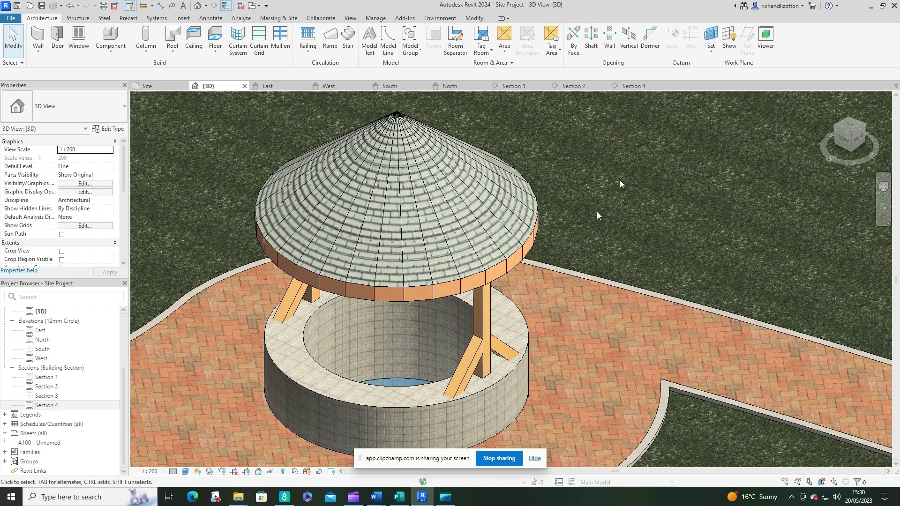
middle_click_drag(597, 214, 628, 199, "shift")
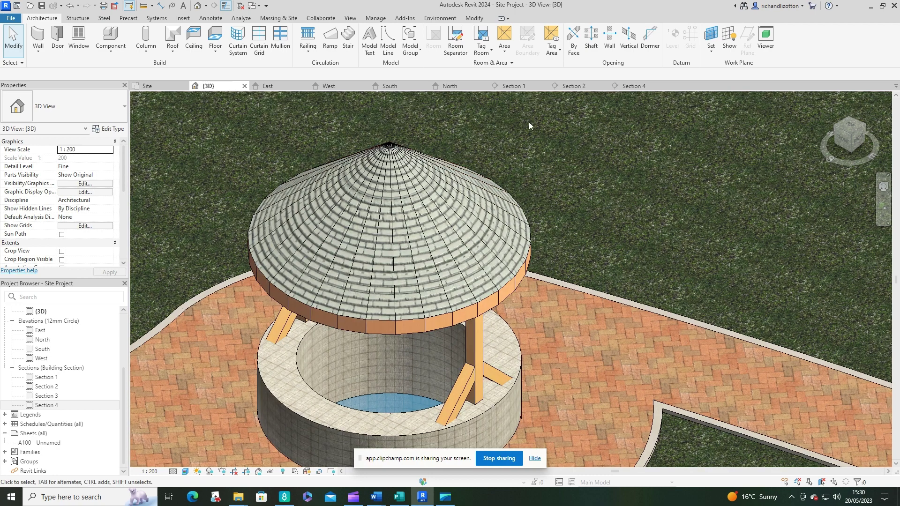
Step: Start the Modify tab's Linework tool with the <Invisible lines> line style
left_click(474, 18)
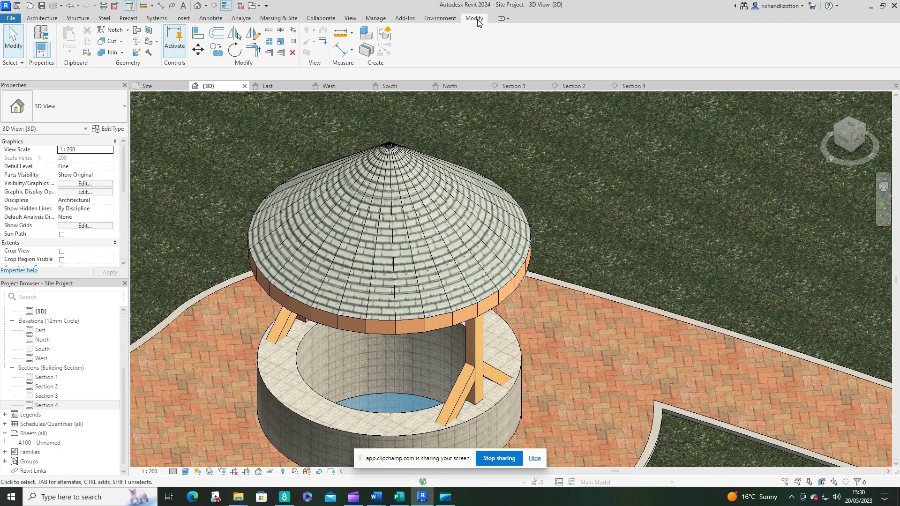
left_click(323, 43)
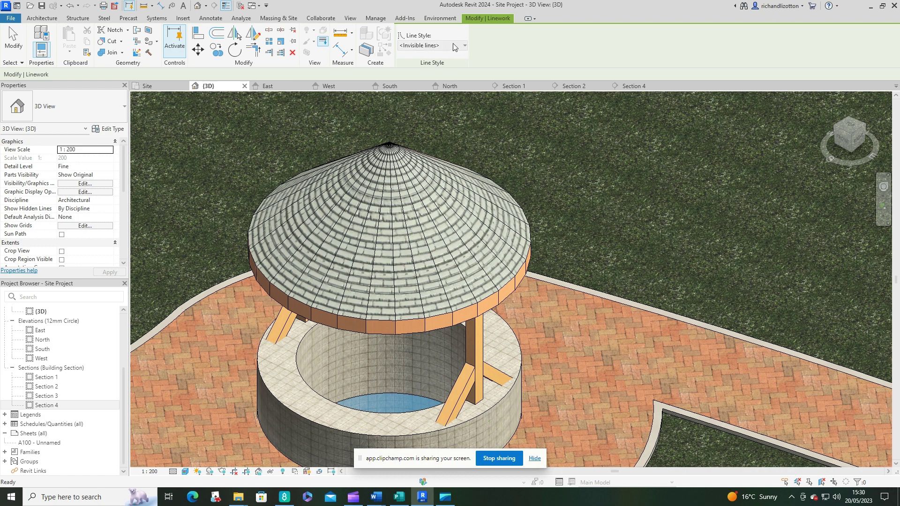
left_click(454, 47)
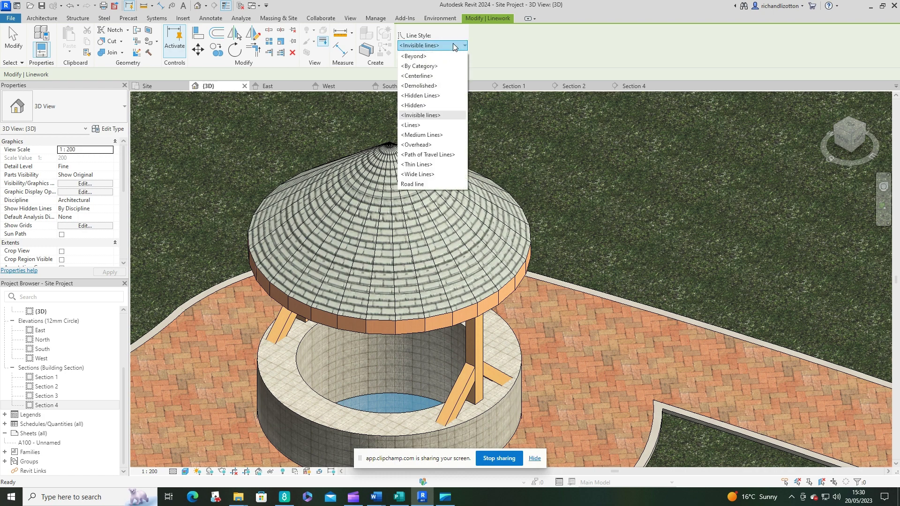
left_click(419, 116)
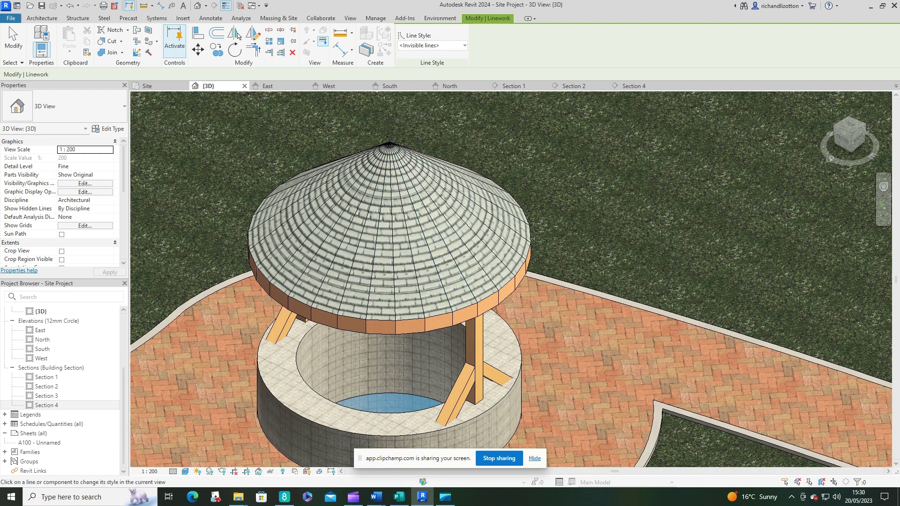
Step: Hide nine radial seam lines down the near face of the cone as invisible lines
left_click(376, 162)
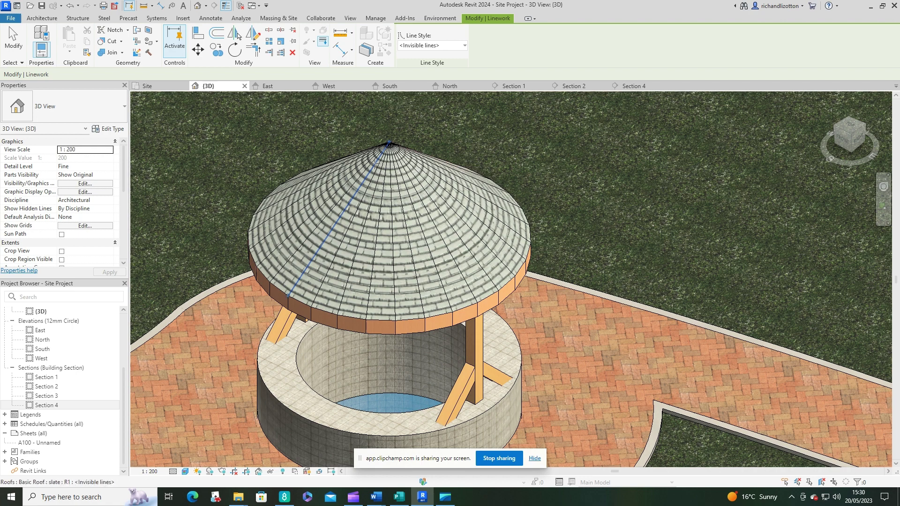
left_click(368, 206)
left_click(381, 212)
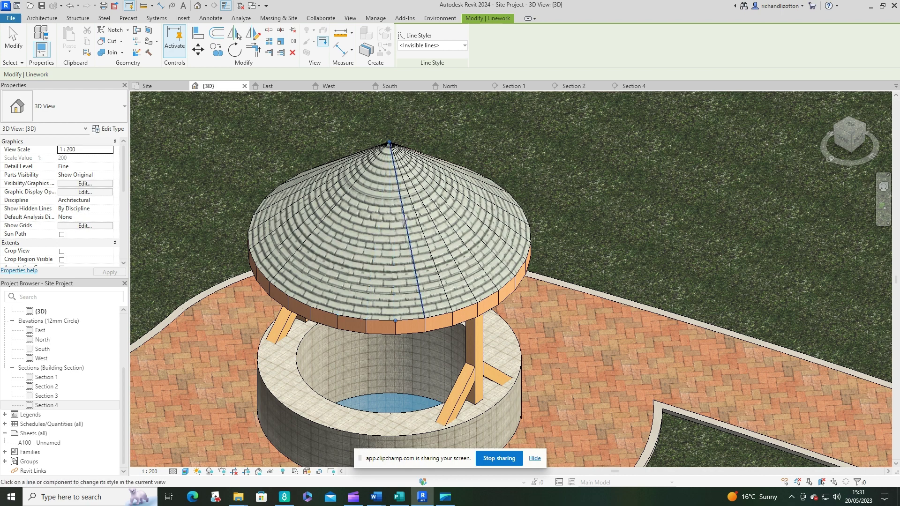
left_click(405, 220)
left_click(420, 227)
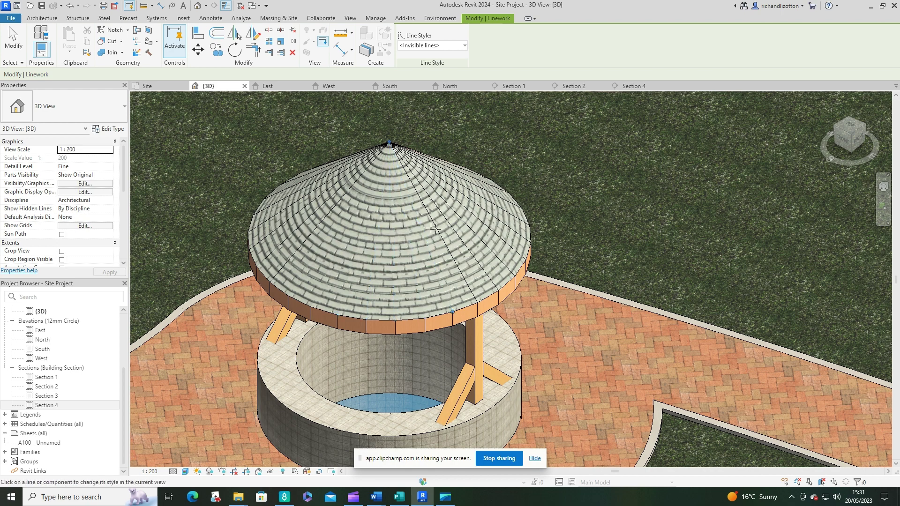
left_click(435, 229)
left_click(455, 233)
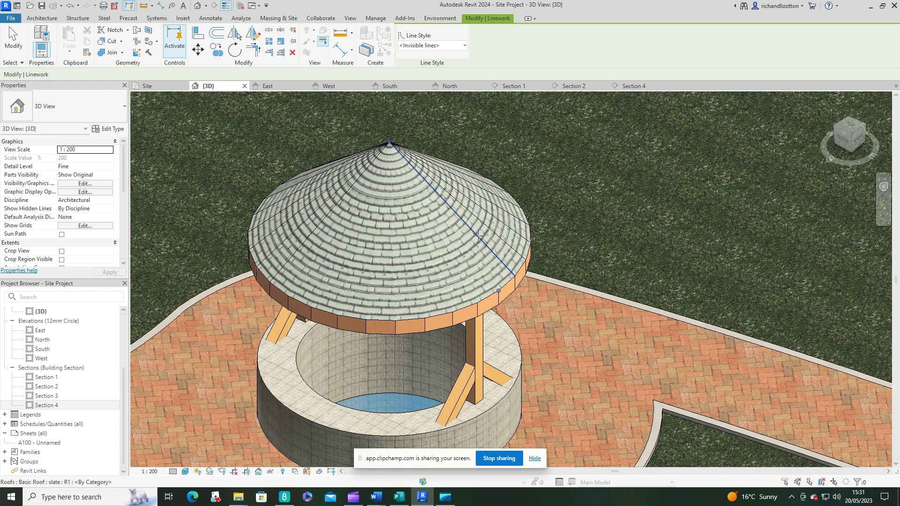
left_click(478, 238)
left_click(496, 235)
Step: Orbit right and hide the remaining right-side radial seams plus one edge-band seam
middle_click_drag(496, 229, 299, 233, "shift")
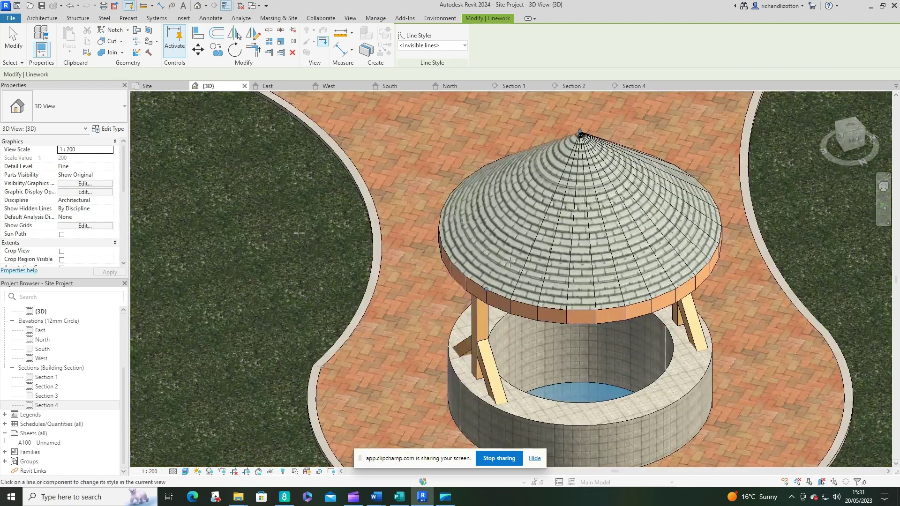
left_click(542, 226)
left_click(557, 229)
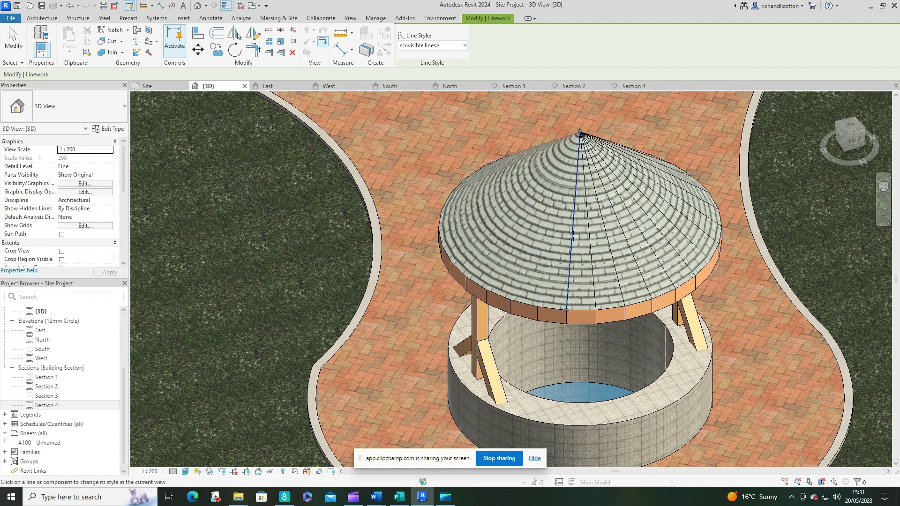
left_click(572, 236)
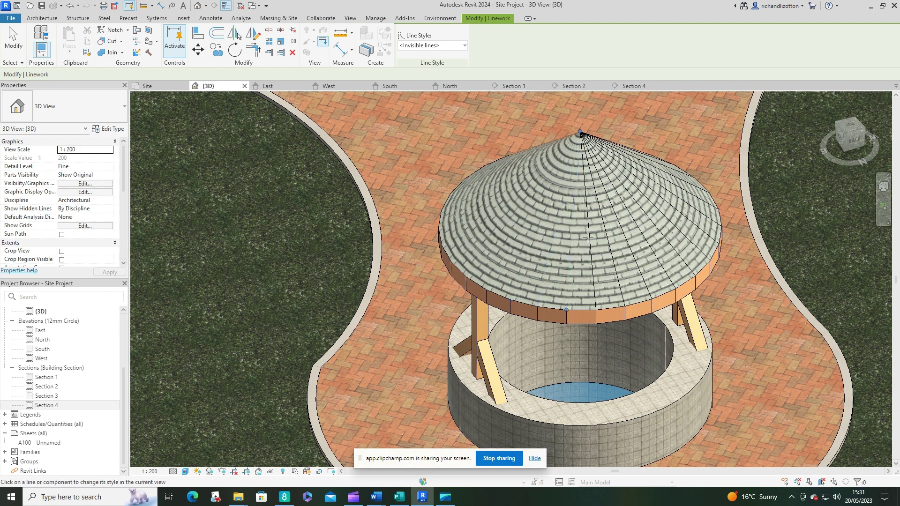
left_click(611, 245)
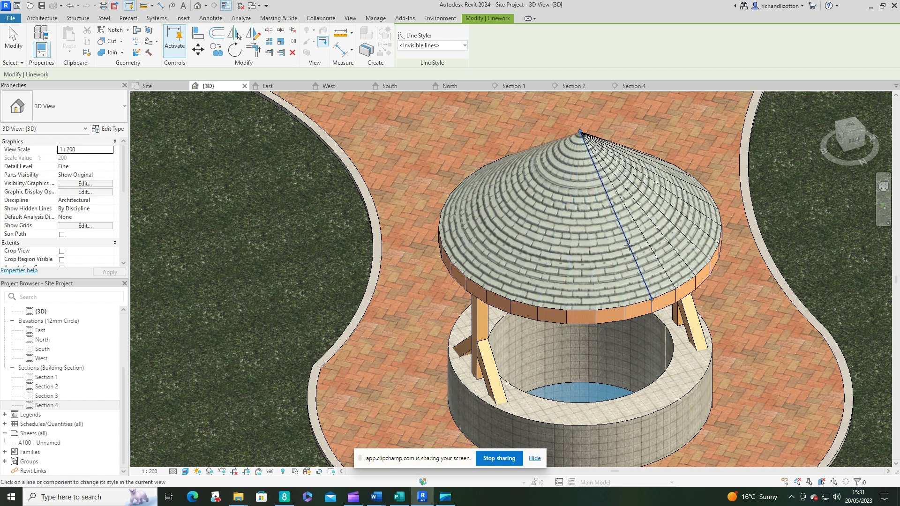
left_click(628, 244)
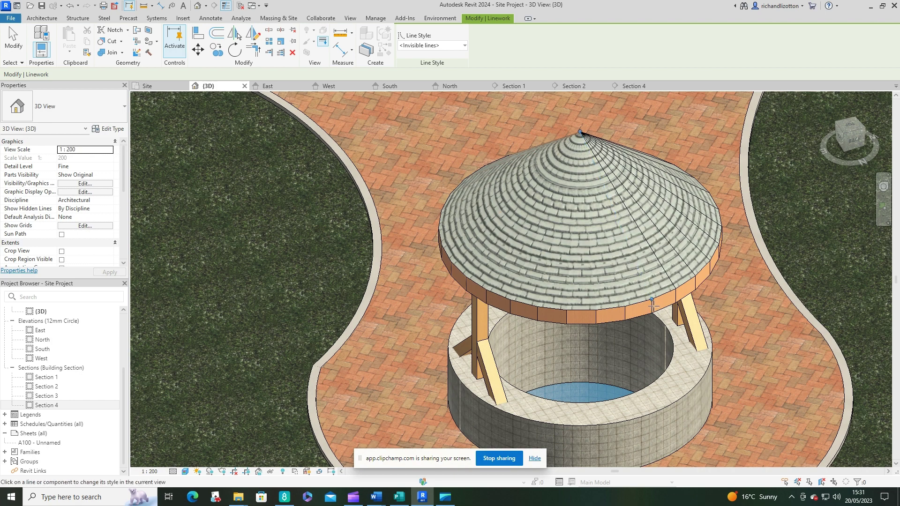
left_click(624, 311)
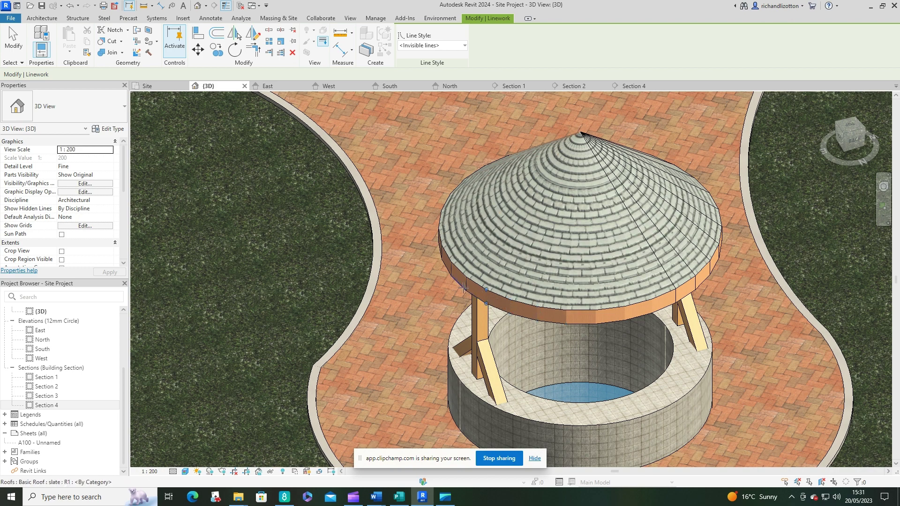
Step: Orbit to the orange edge band and hide three of its vertical joints
middle_click_drag(466, 283, 626, 261, "shift")
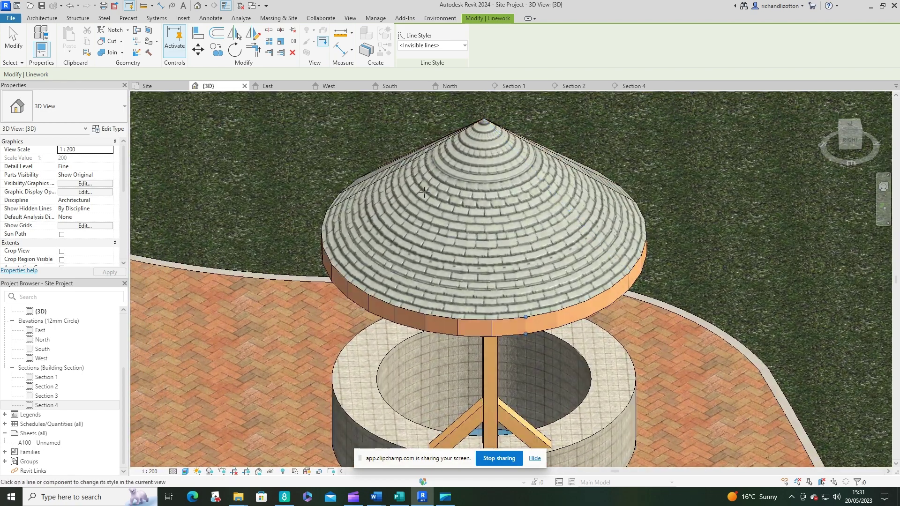
left_click(368, 301)
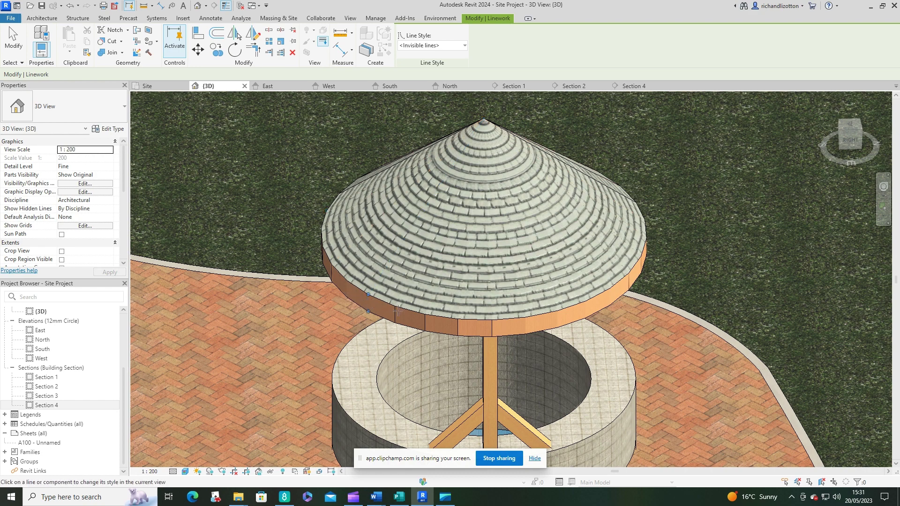
left_click(425, 322)
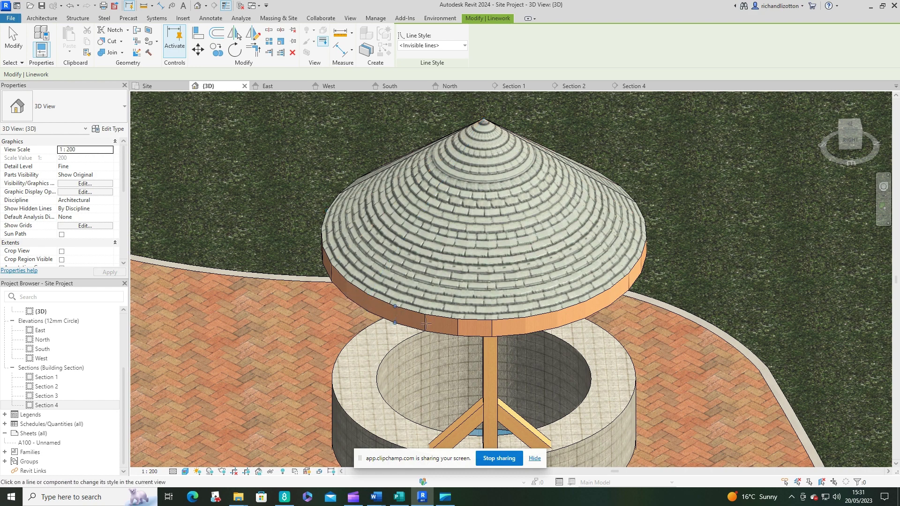
left_click(457, 324)
Step: Look down on the roof and hide the last five radial seams as invisible lines
middle_click_drag(492, 326, 462, 332, "shift")
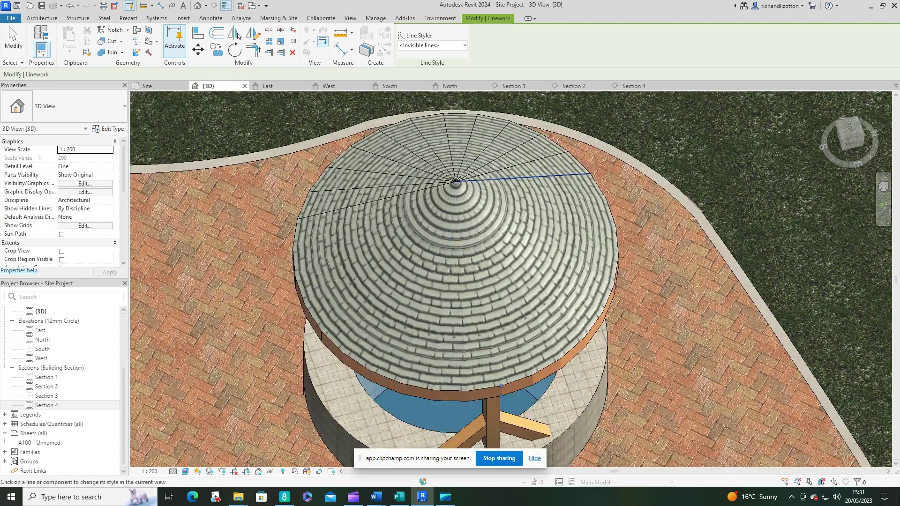
left_click(491, 171)
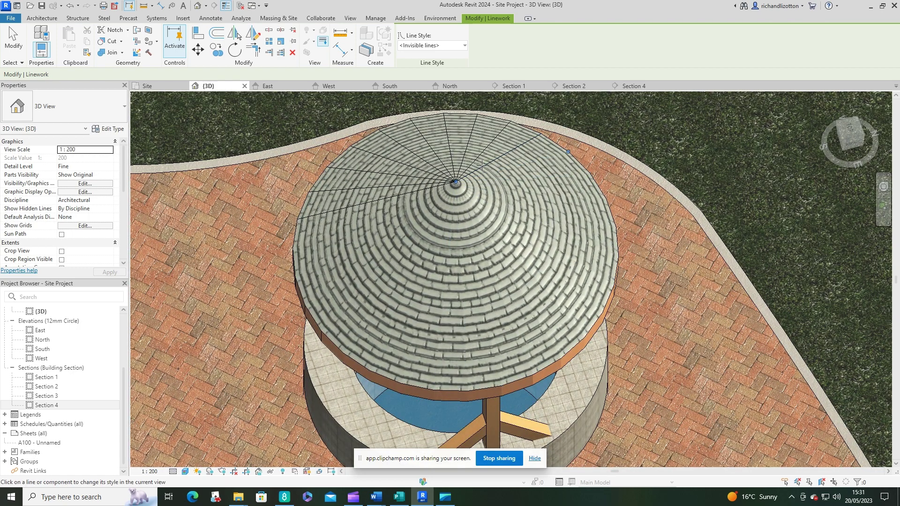
left_click(481, 165)
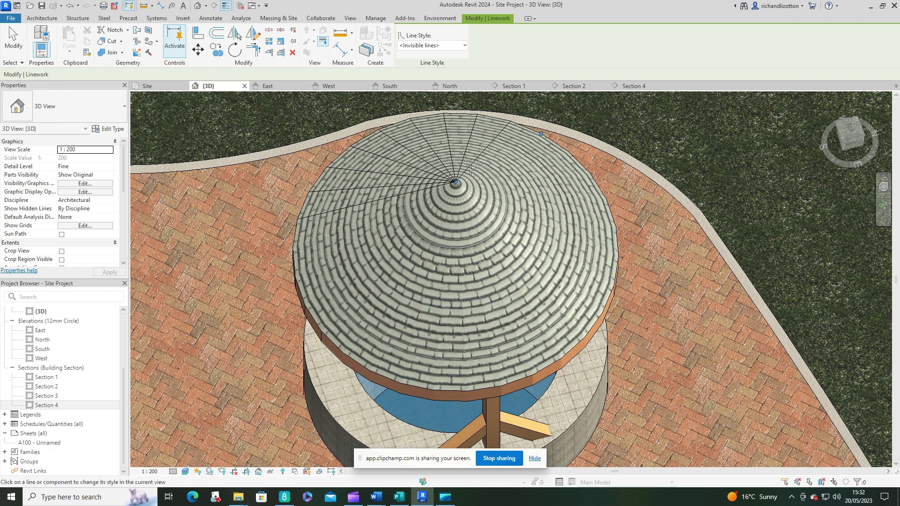
left_click(402, 193)
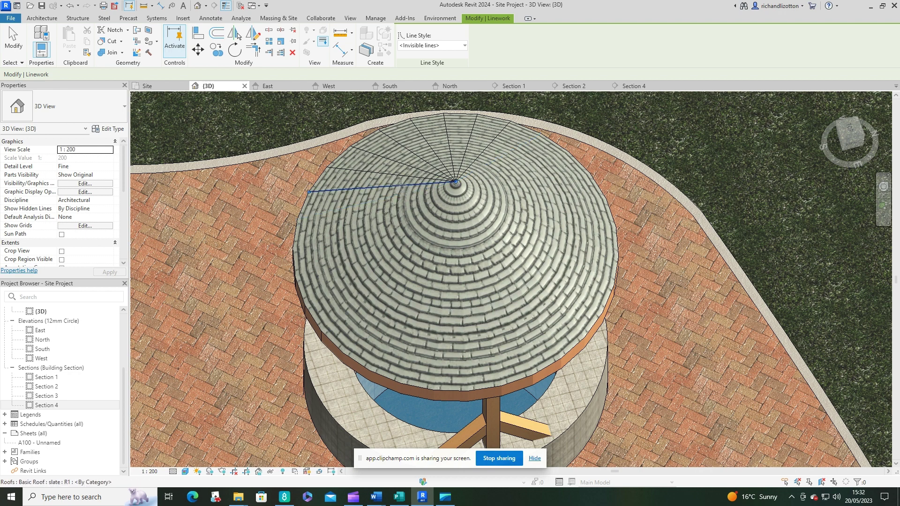
left_click(400, 183)
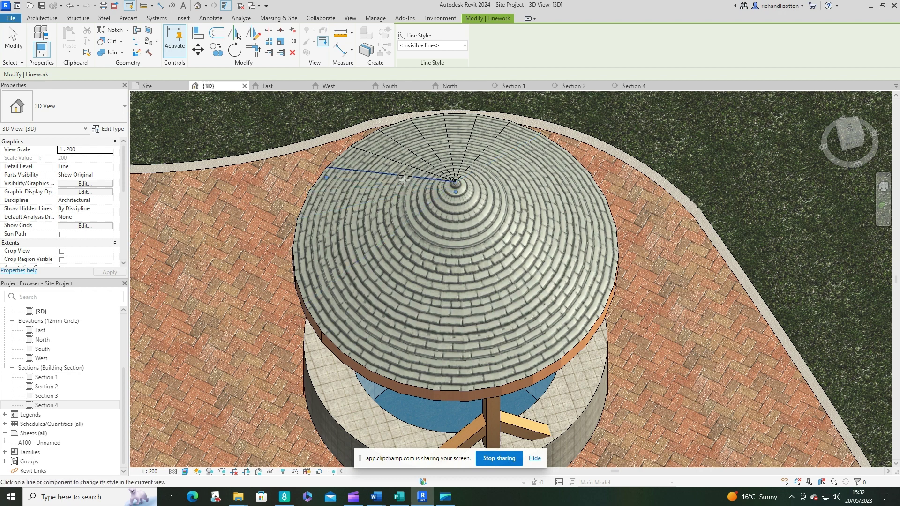
left_click(403, 176)
Step: Orbit the roof from several sides to check for any remaining visible seams
middle_click_drag(403, 176, 459, 229, "shift")
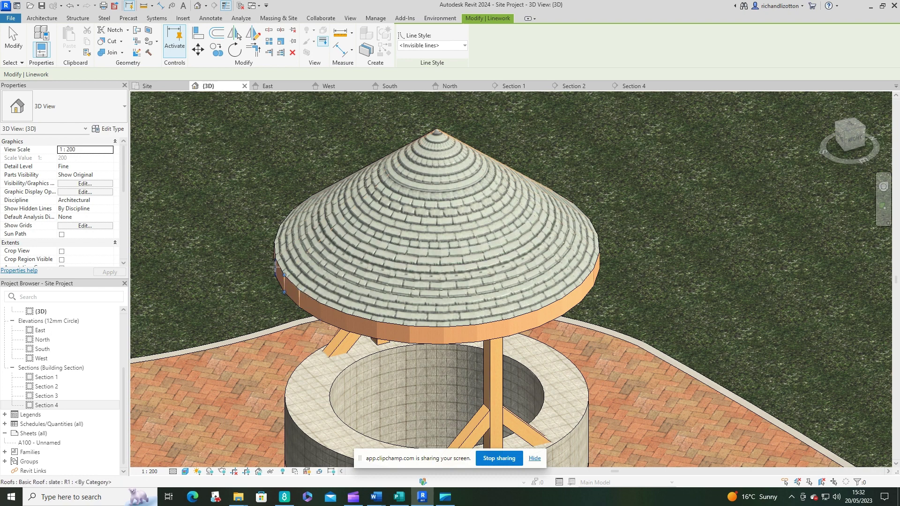
middle_click_drag(270, 277, 543, 361, "shift")
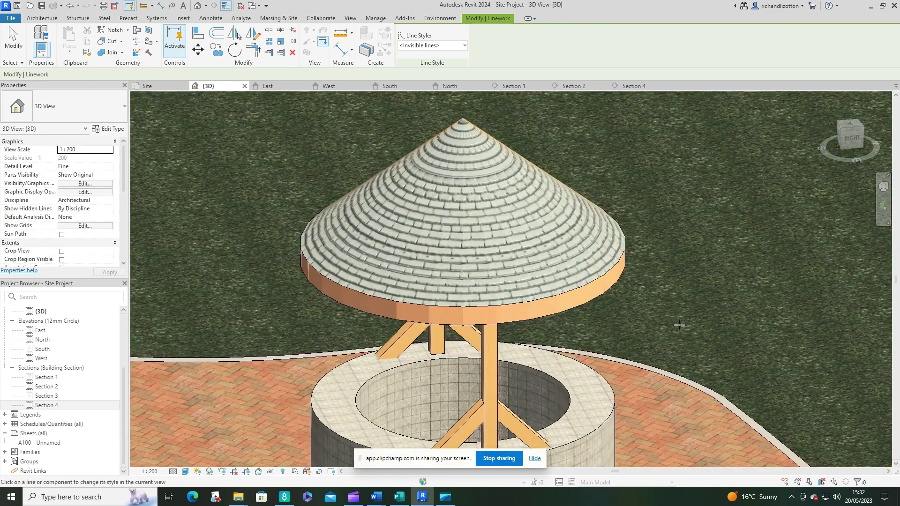
middle_click_drag(676, 273, 709, 229, "shift")
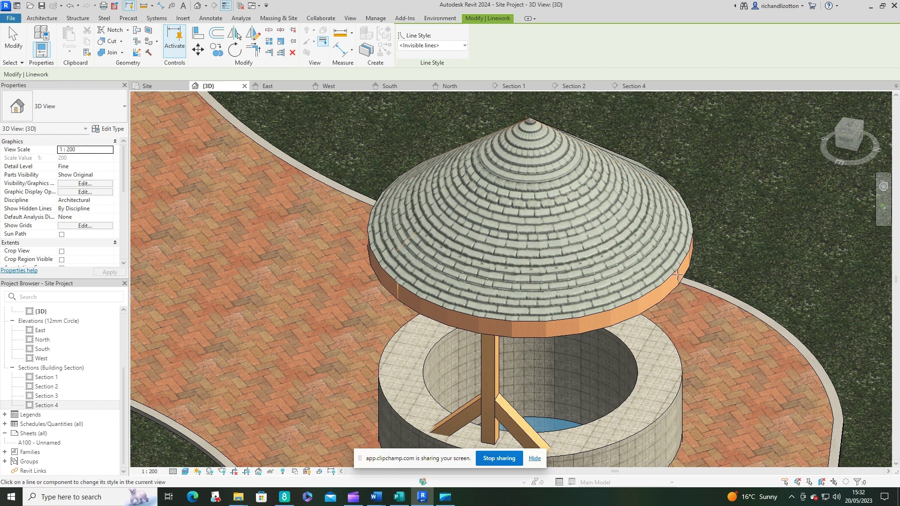
Step: Exit Linework, then orbit and zoom out to review the seamless roof over the well
key("Escape")
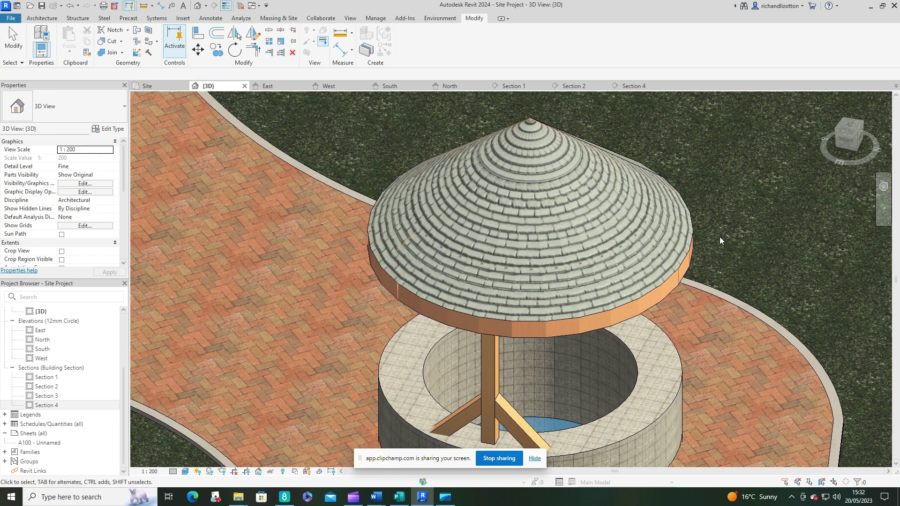
middle_click_drag(594, 294, 556, 274, "shift")
scroll(516, 235, "down", 3)
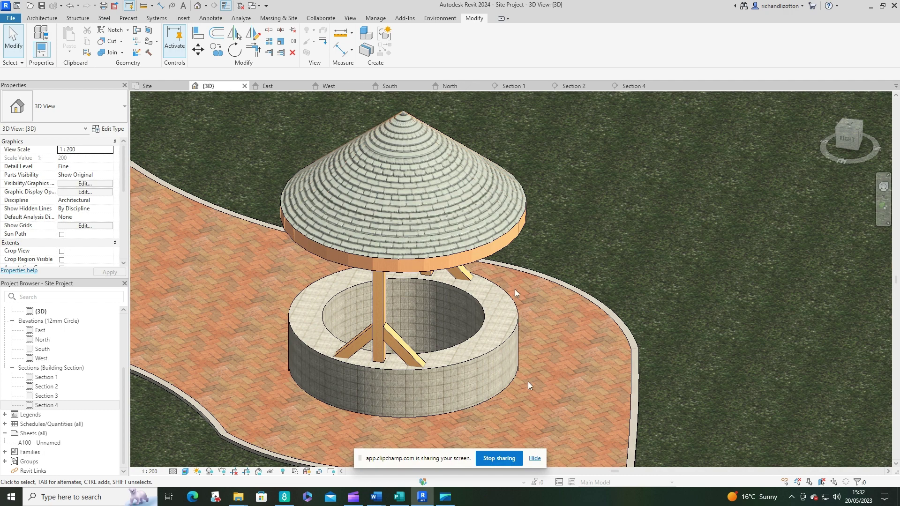
middle_click_drag(554, 390, 530, 359, "shift")
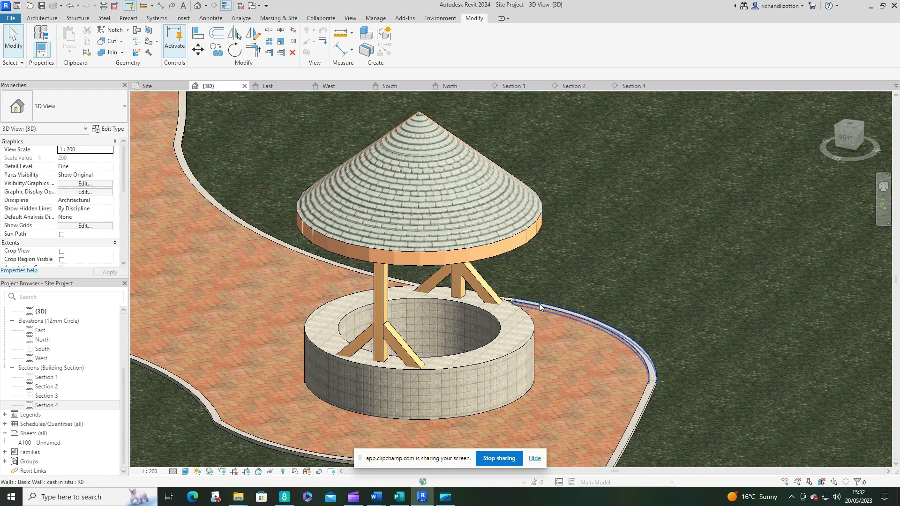